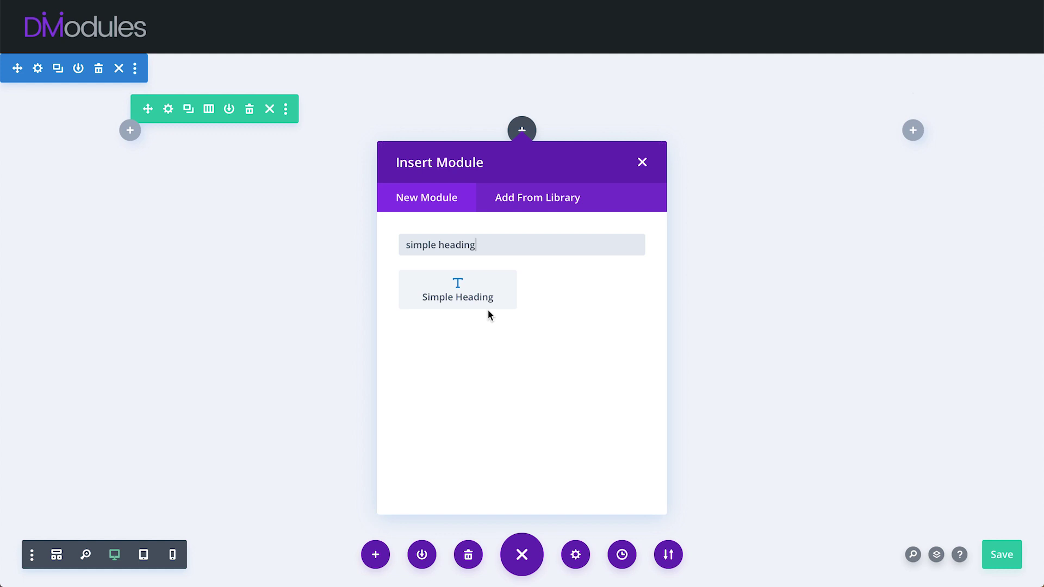
Insert a Simple Heading module reading 'Divi~Modules' with the subheading 'Simple Heading'
{"action": "left_click", "coordinate": [465, 291]}
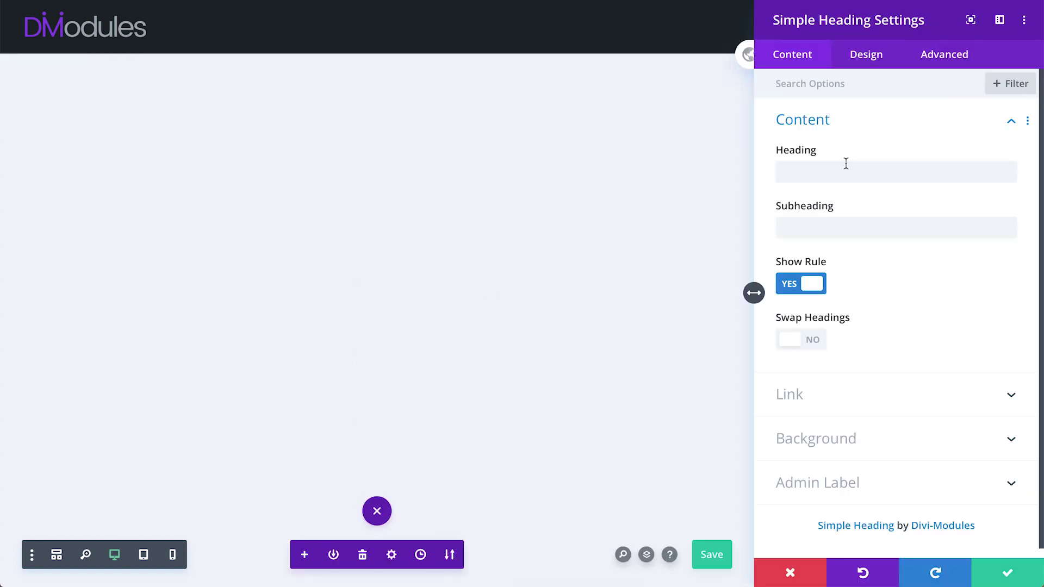
{"action": "left_click", "coordinate": [807, 172]}
{"action": "type", "text": "Divi"}
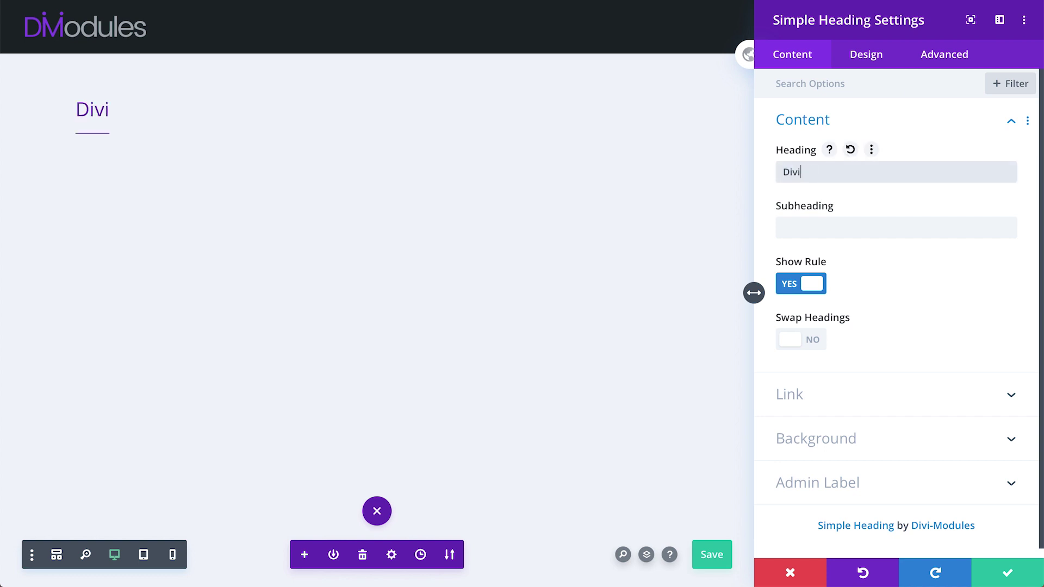
{"action": "type", "text": "~Modules"}
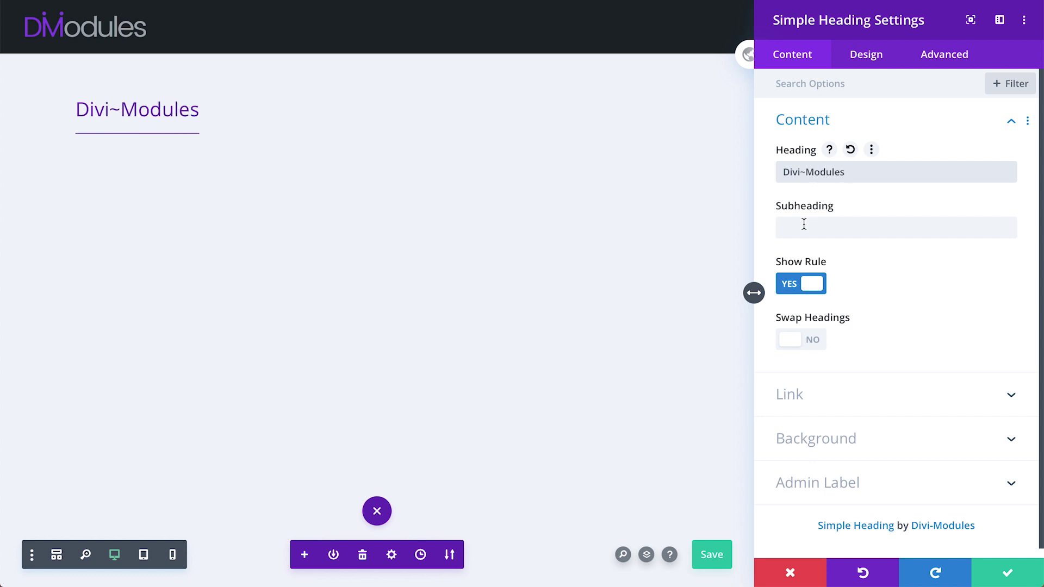
{"action": "left_click", "coordinate": [804, 227]}
{"action": "type", "text": "Simpl"}
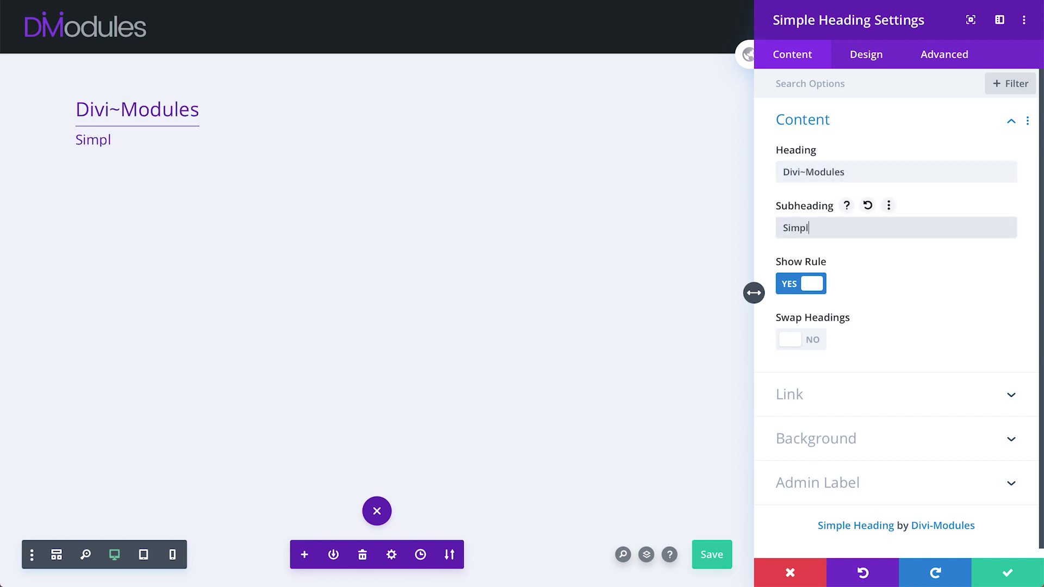
{"action": "type", "text": "e Headin"}
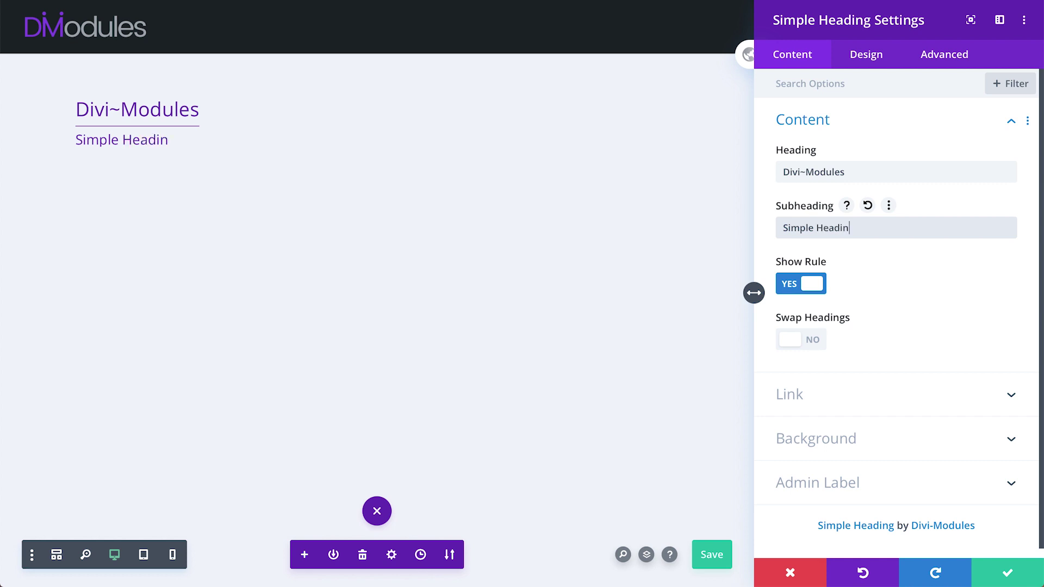
{"action": "type", "text": "g"}
Toggle Show Rule off and on, and Swap Headings on and off, keeping the originals
{"action": "left_click", "coordinate": [794, 287]}
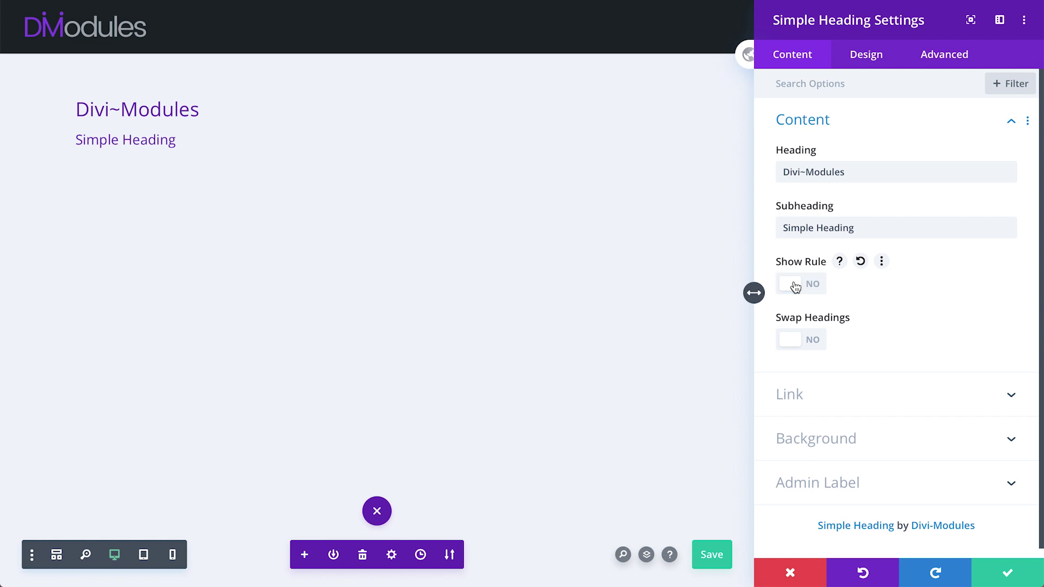
{"action": "left_click", "coordinate": [794, 287]}
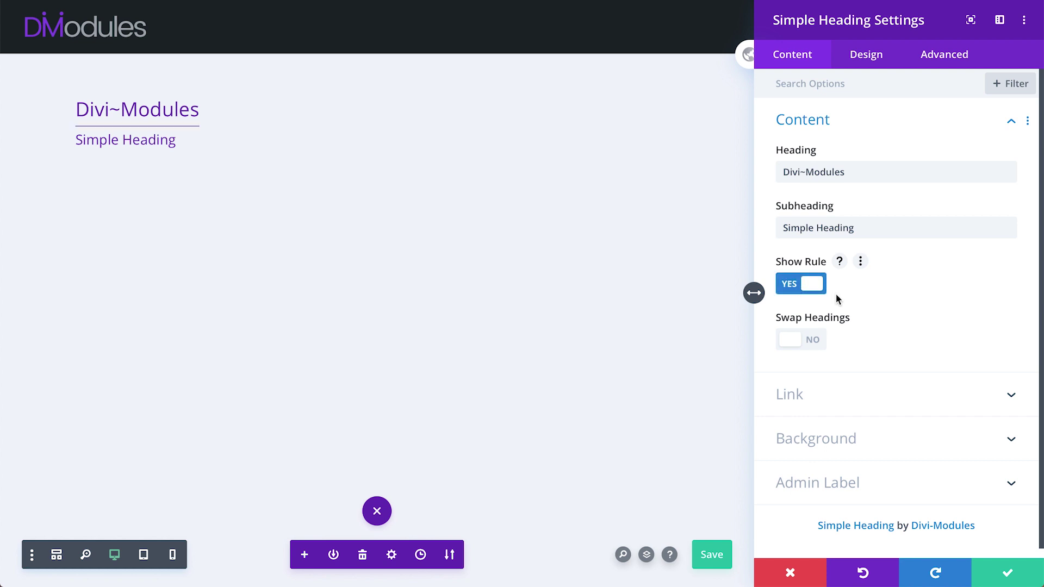
{"action": "left_click", "coordinate": [814, 342]}
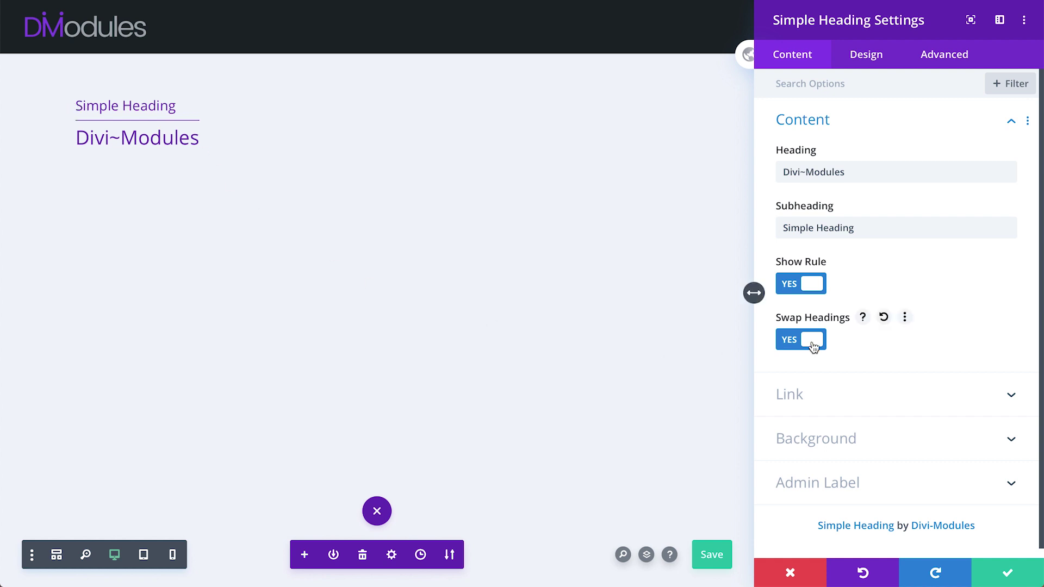
{"action": "left_click", "coordinate": [813, 343]}
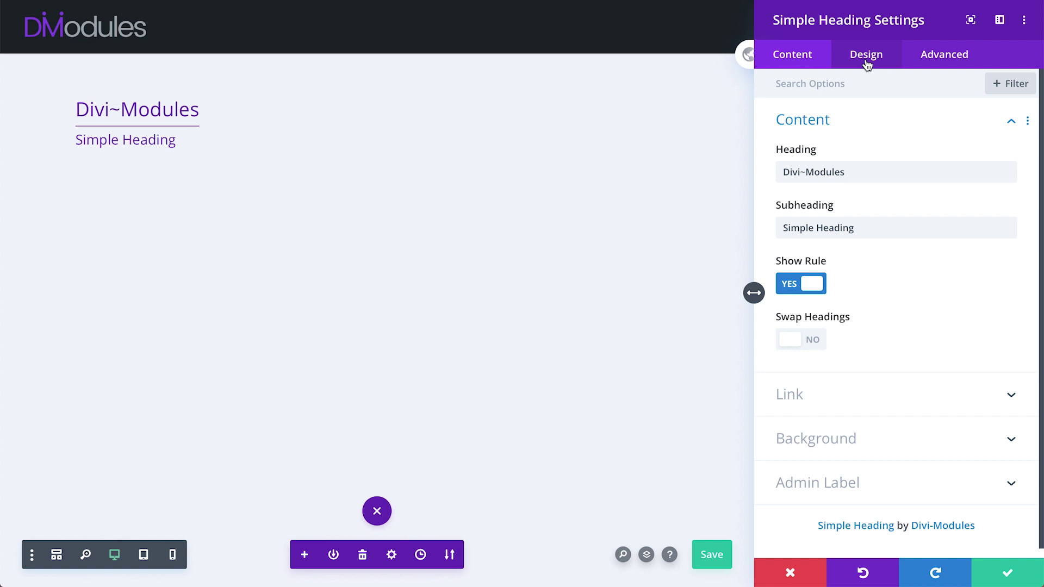
Make the Divi~Modules heading an H1 in the Quattrocento font
{"action": "left_click", "coordinate": [866, 57]}
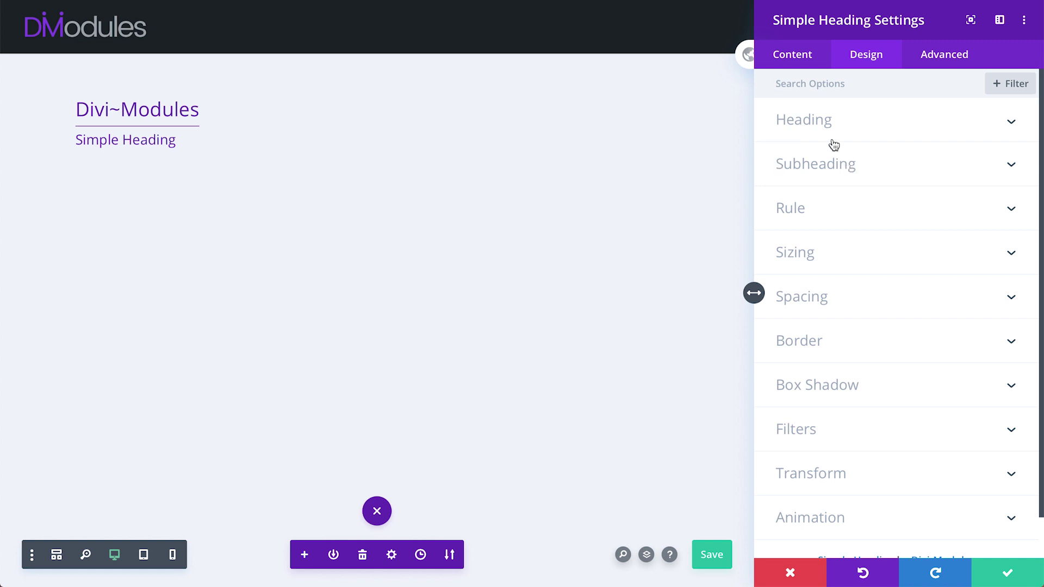
{"action": "left_click", "coordinate": [819, 126]}
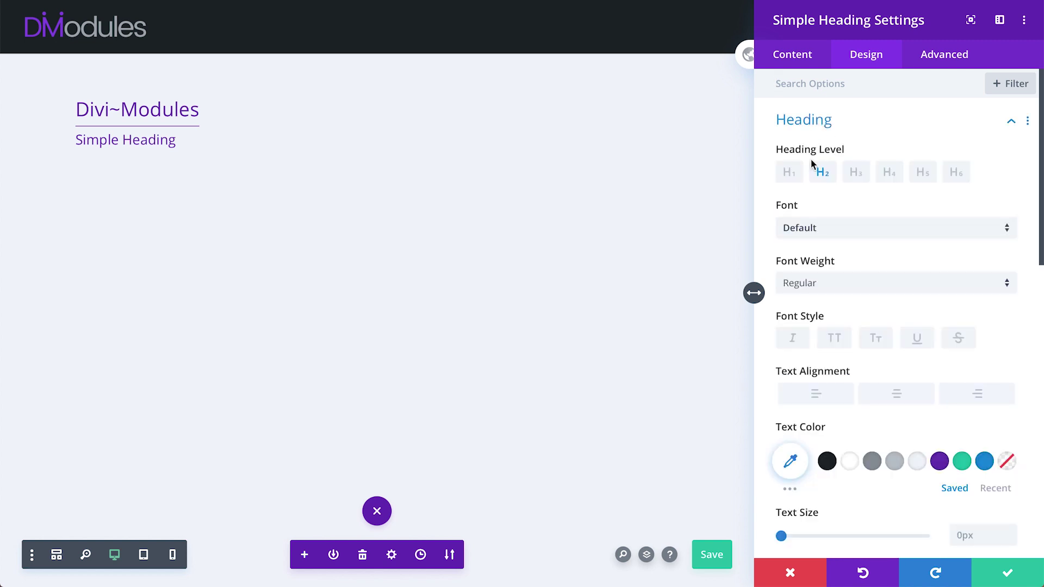
{"action": "scroll", "coordinate": [806, 207], "scroll_direction": "down", "scroll_amount": 5}
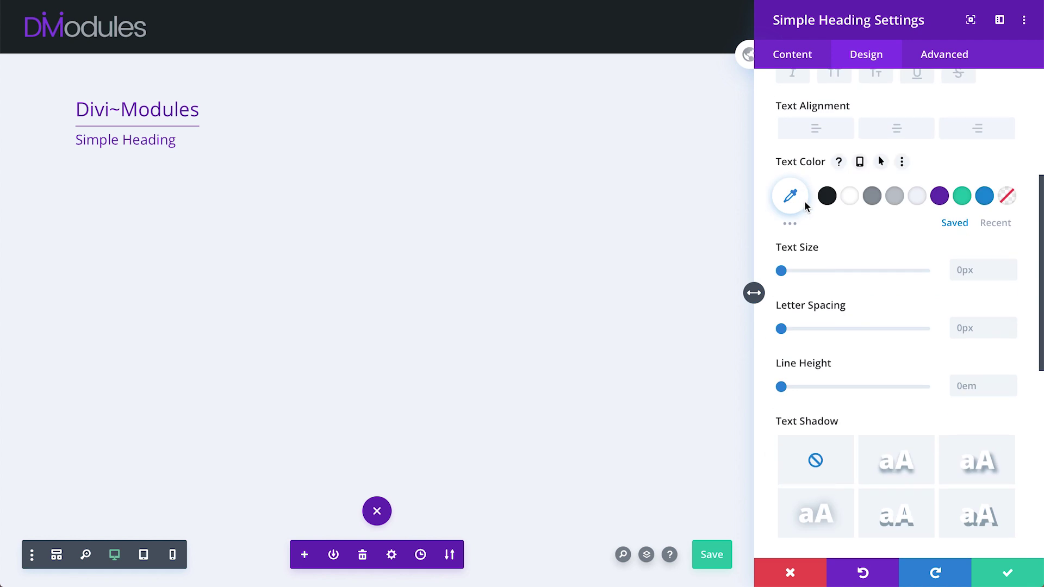
{"action": "scroll", "coordinate": [807, 206], "scroll_direction": "up", "scroll_amount": 5}
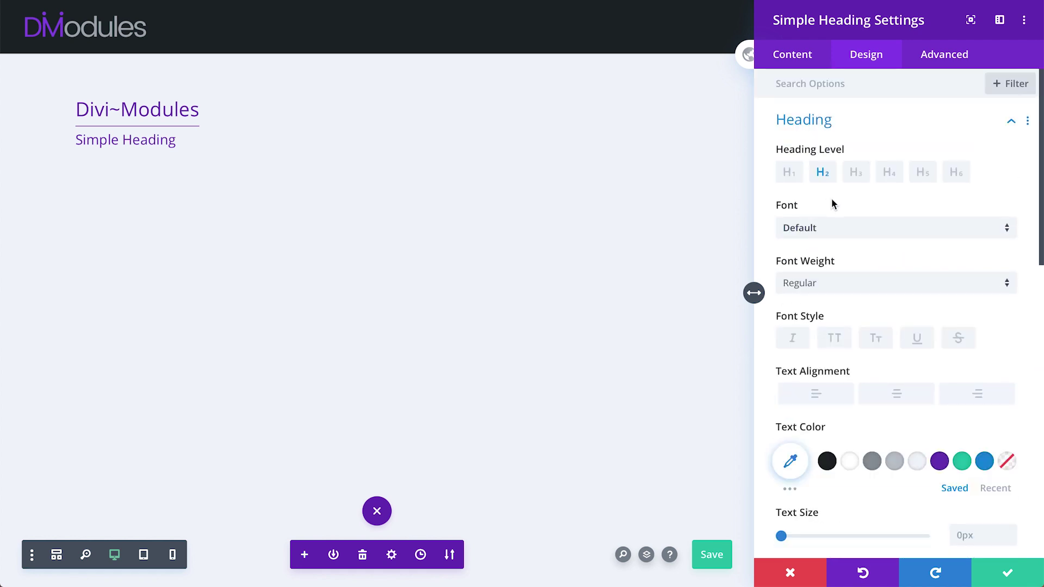
{"action": "left_click", "coordinate": [789, 174]}
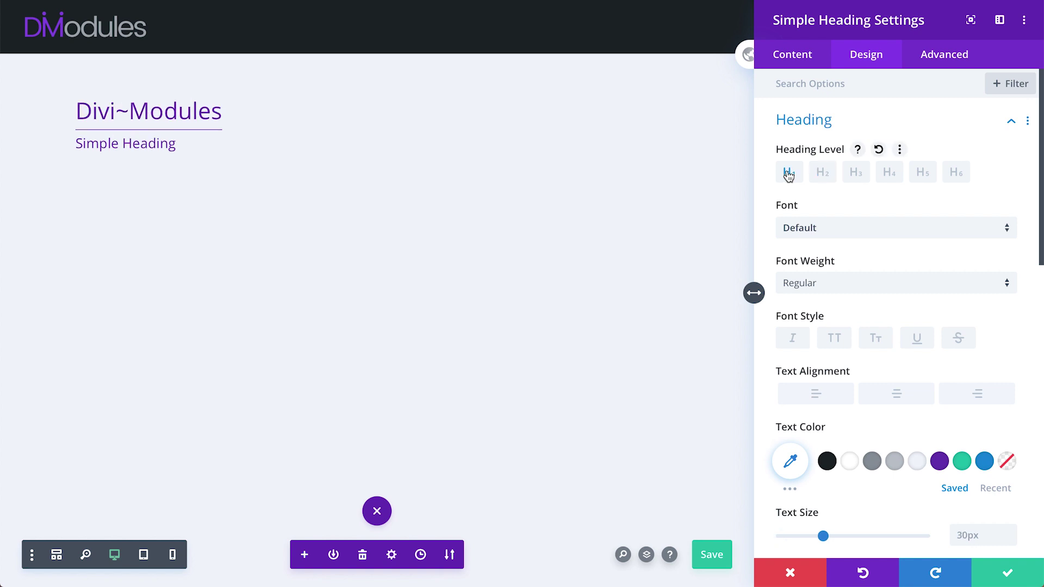
{"action": "left_click", "coordinate": [807, 227]}
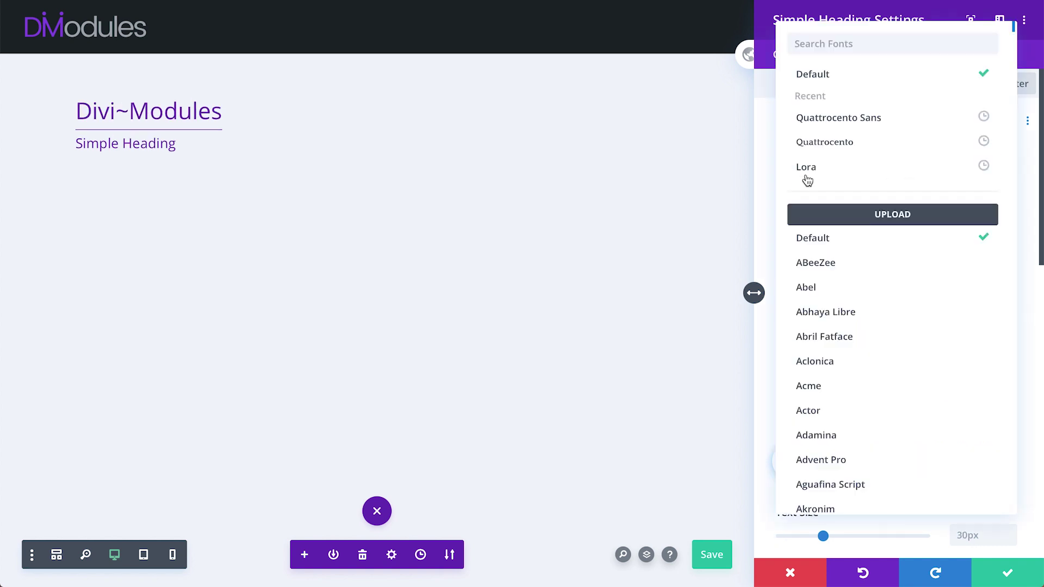
{"action": "left_click", "coordinate": [807, 144]}
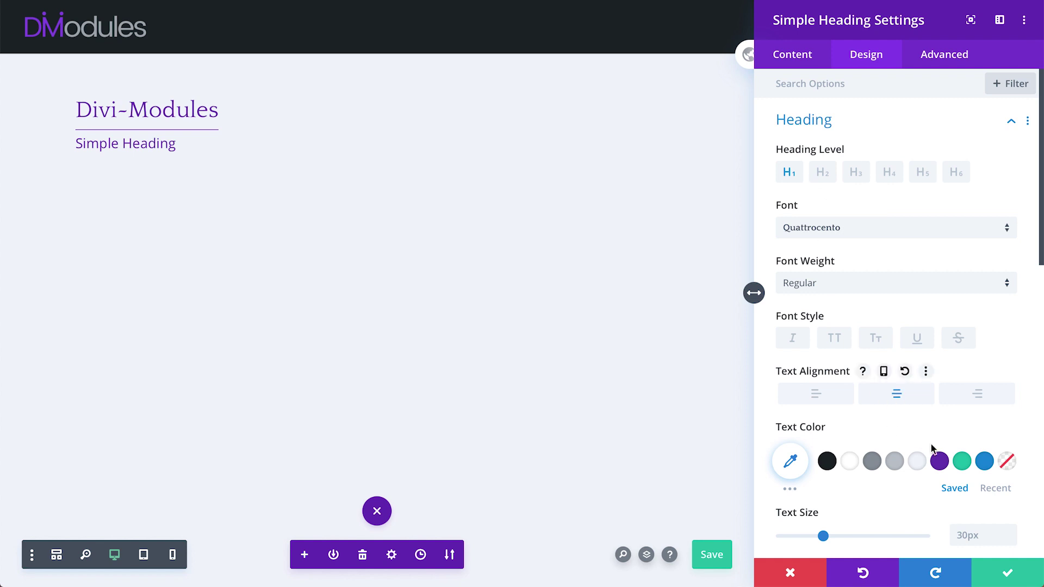
Colour the heading green (#1fc3ab) and enlarge its text to 60px
{"action": "left_click", "coordinate": [962, 461]}
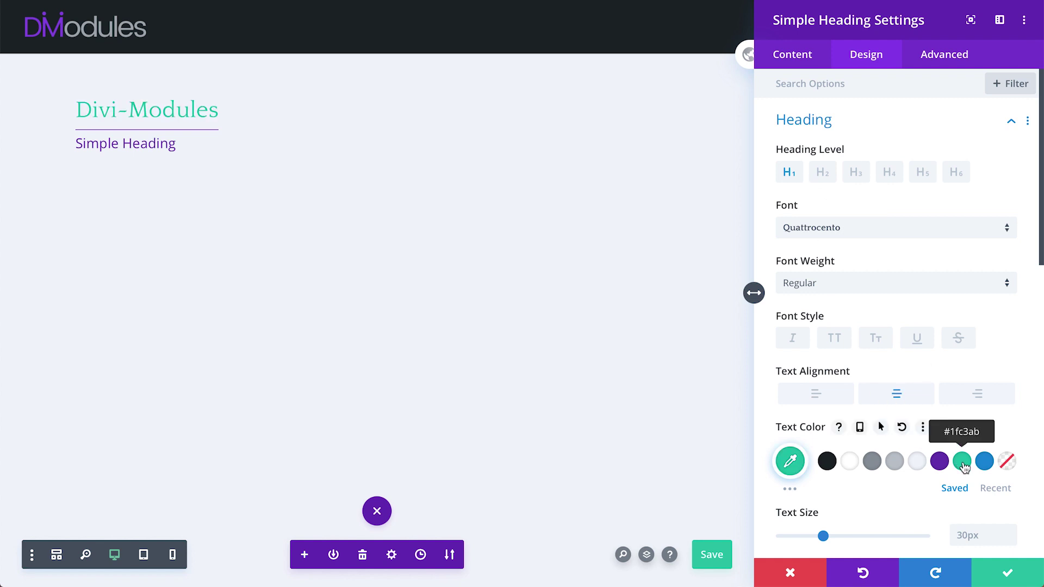
{"action": "scroll", "coordinate": [825, 319], "scroll_direction": "down", "scroll_amount": 4}
{"action": "left_click_drag", "start_coordinate": [824, 319], "coordinate": [866, 321]}
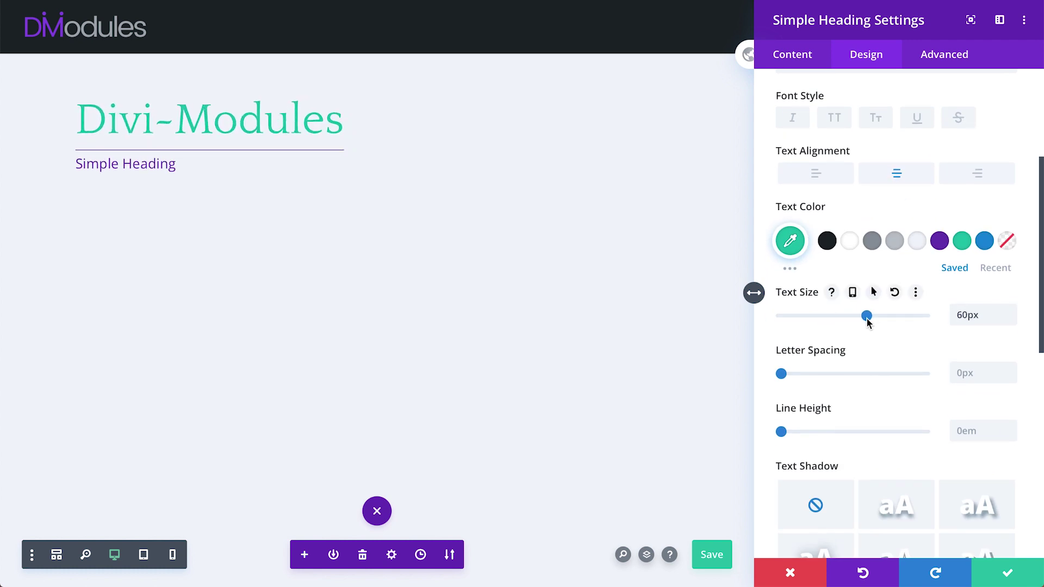
{"action": "scroll", "coordinate": [864, 313], "scroll_direction": "up", "scroll_amount": 4}
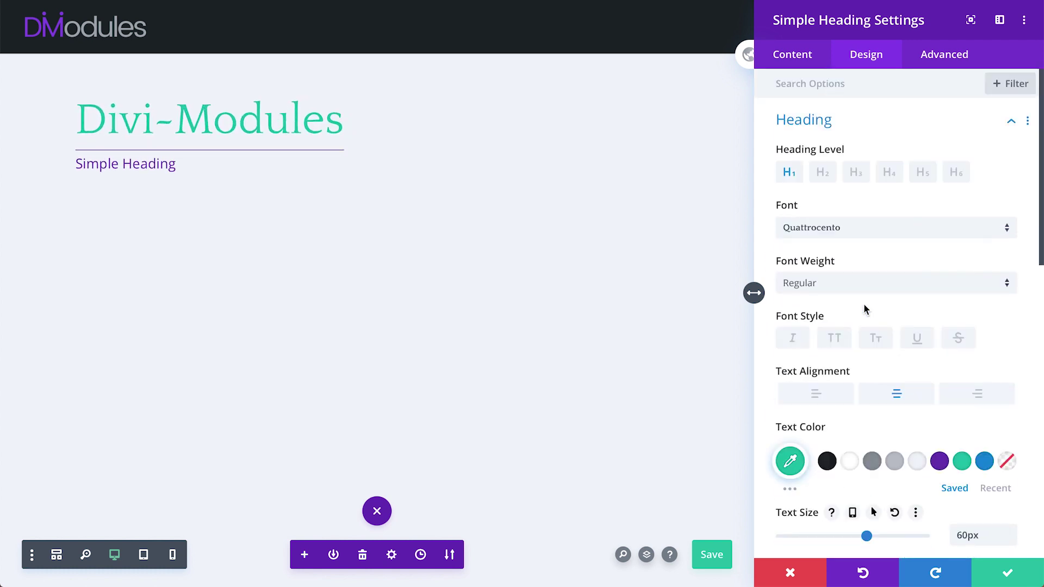
{"action": "left_click", "coordinate": [826, 122]}
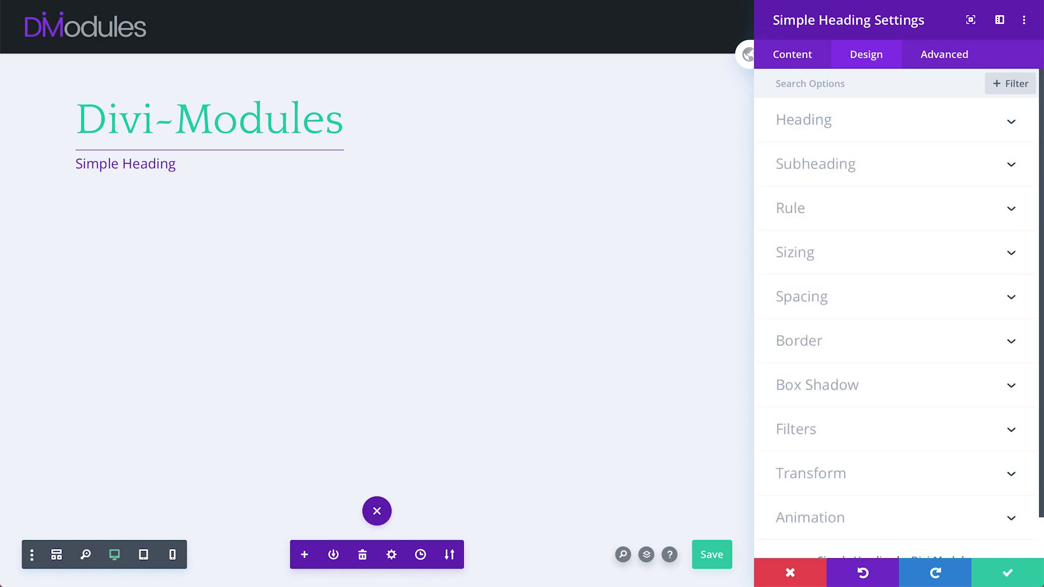
Set the subheading to uppercase, centred Quattrocento Sans
{"action": "left_click", "coordinate": [834, 178]}
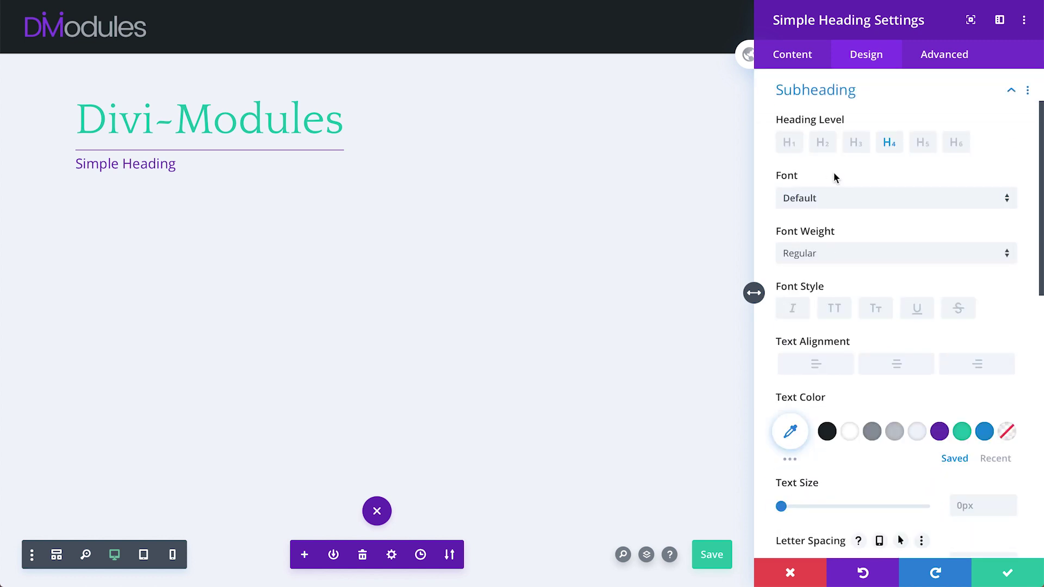
{"action": "left_click", "coordinate": [842, 204]}
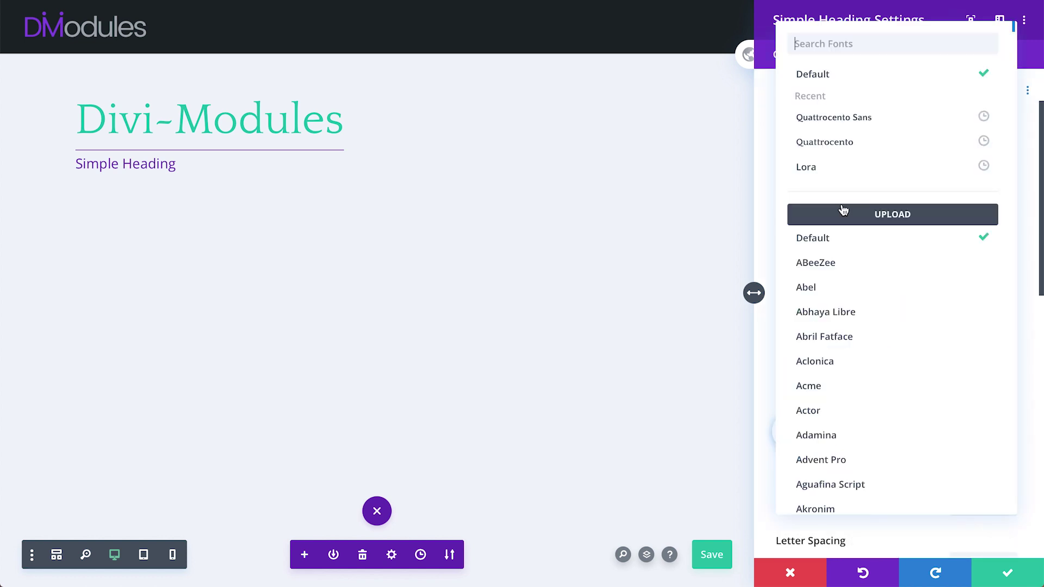
{"action": "left_click", "coordinate": [845, 124]}
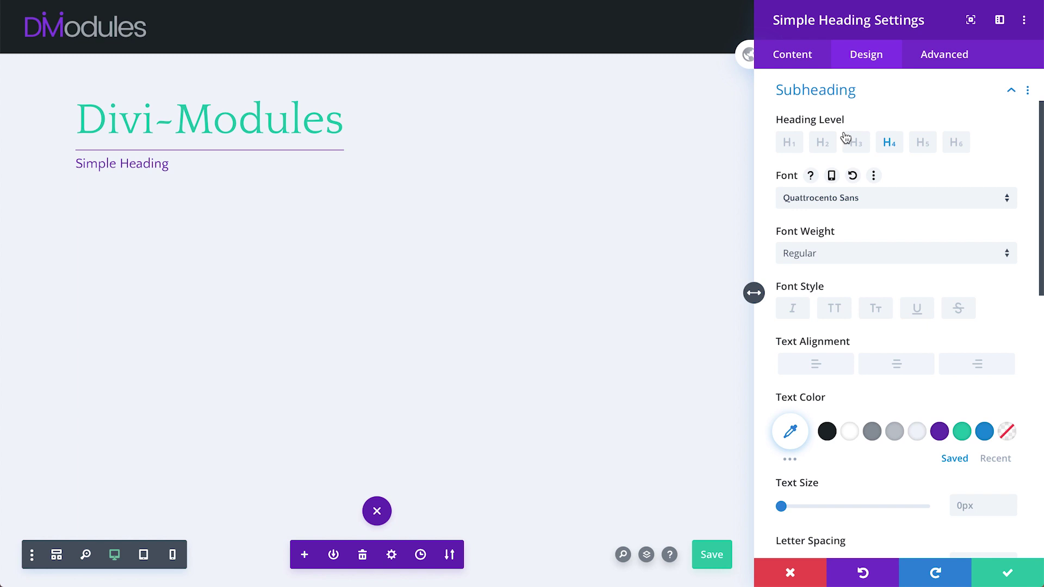
{"action": "left_click", "coordinate": [834, 309]}
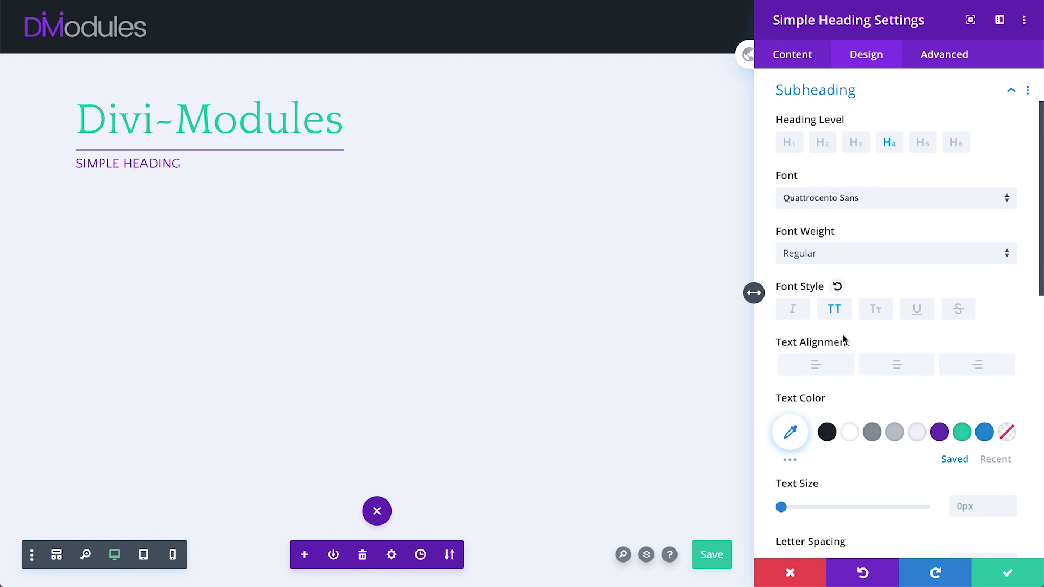
{"action": "left_click", "coordinate": [894, 368]}
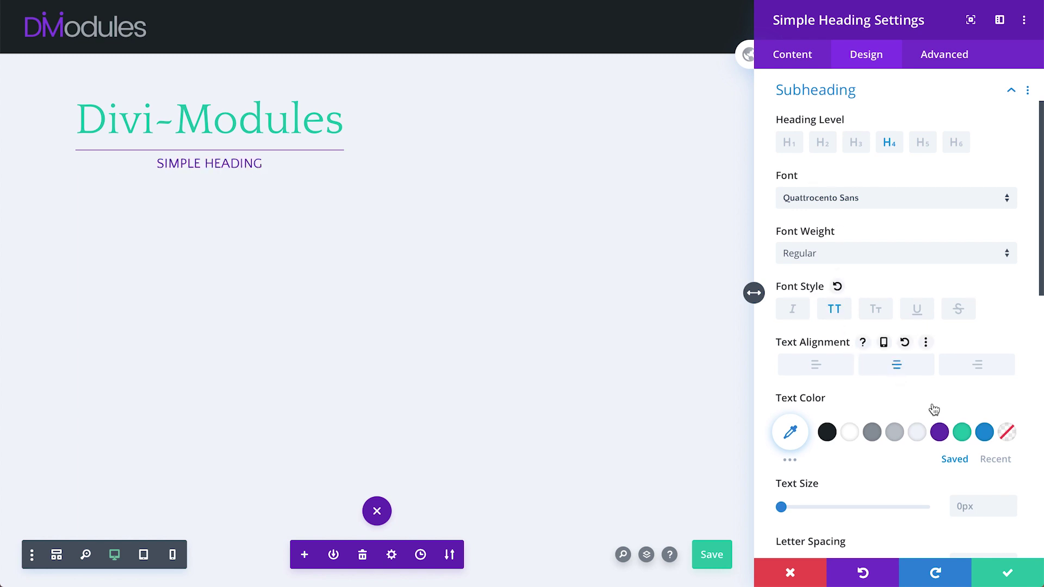
Make the subheading teal and raise its letter spacing to 5px
{"action": "left_click", "coordinate": [962, 433]}
{"action": "scroll", "coordinate": [1002, 250], "scroll_direction": "down", "scroll_amount": 5}
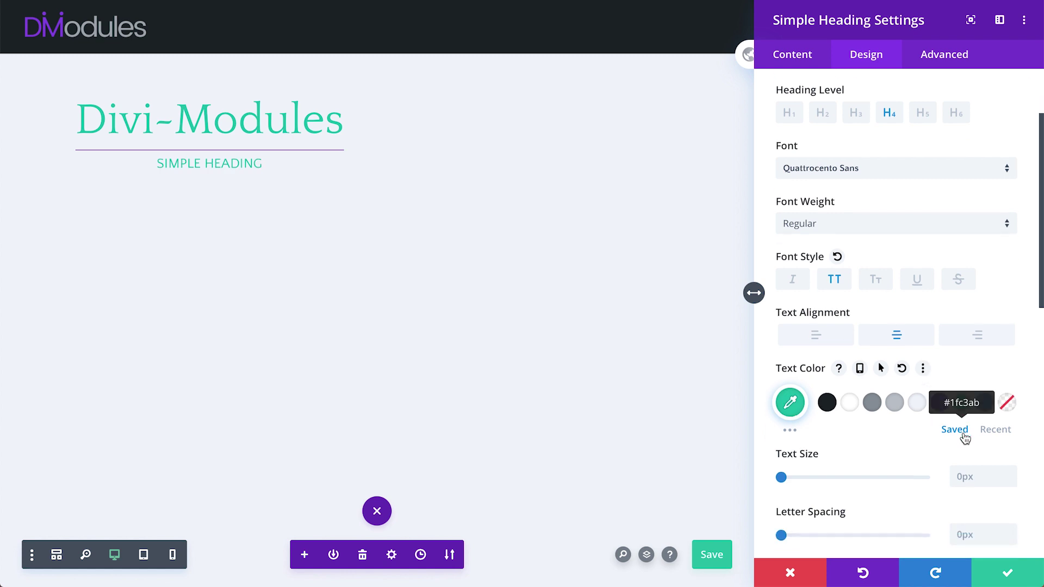
{"action": "left_click", "coordinate": [1010, 251]}
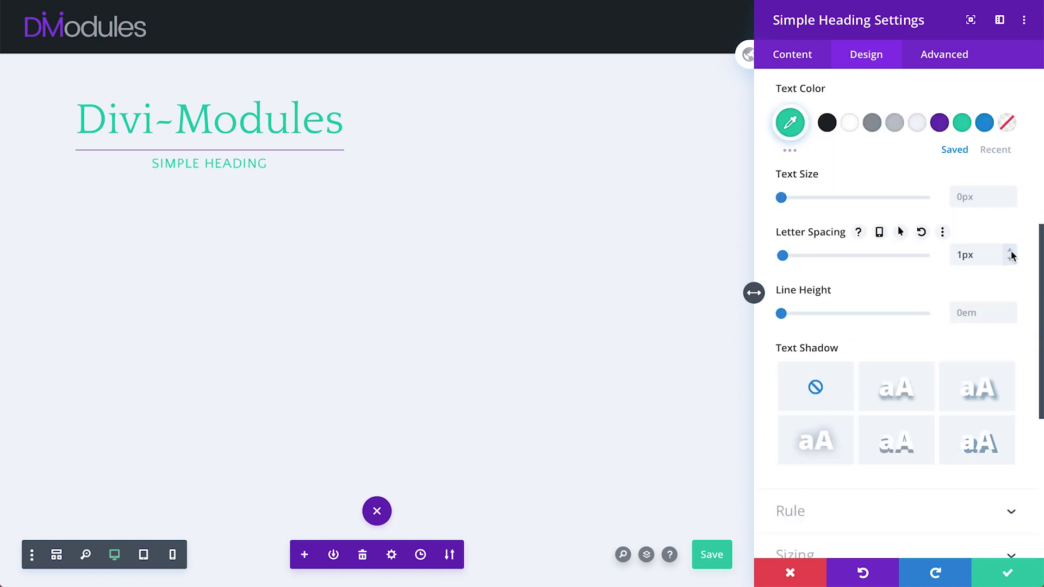
{"action": "left_click", "coordinate": [1009, 250]}
{"action": "left_click", "coordinate": [1009, 251]}
{"action": "left_click", "coordinate": [1009, 250]}
{"action": "left_click", "coordinate": [1009, 251]}
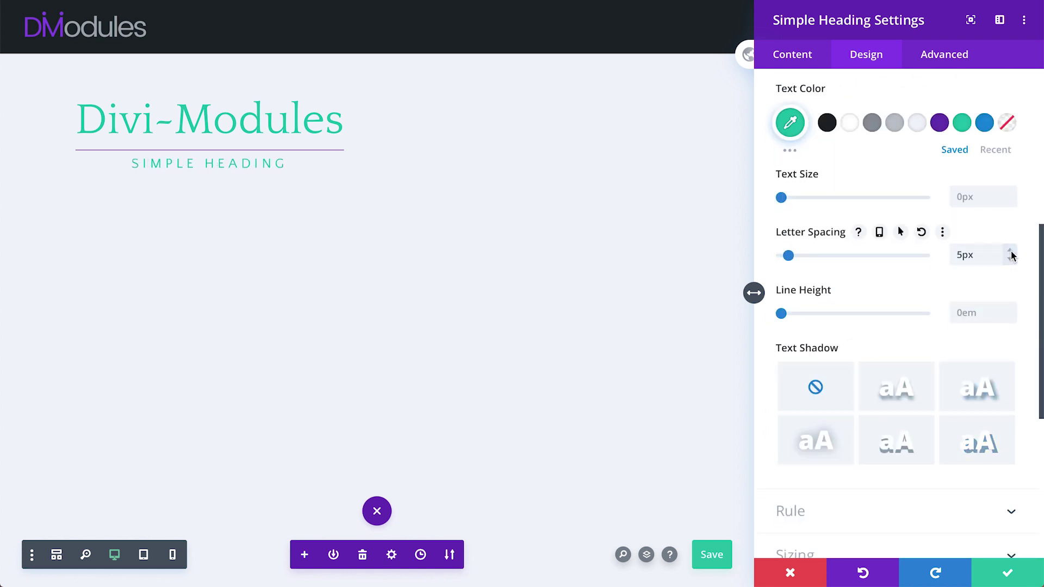
{"action": "scroll", "coordinate": [978, 240], "scroll_direction": "up", "scroll_amount": 1}
{"action": "scroll", "coordinate": [979, 239], "scroll_direction": "up", "scroll_amount": 6}
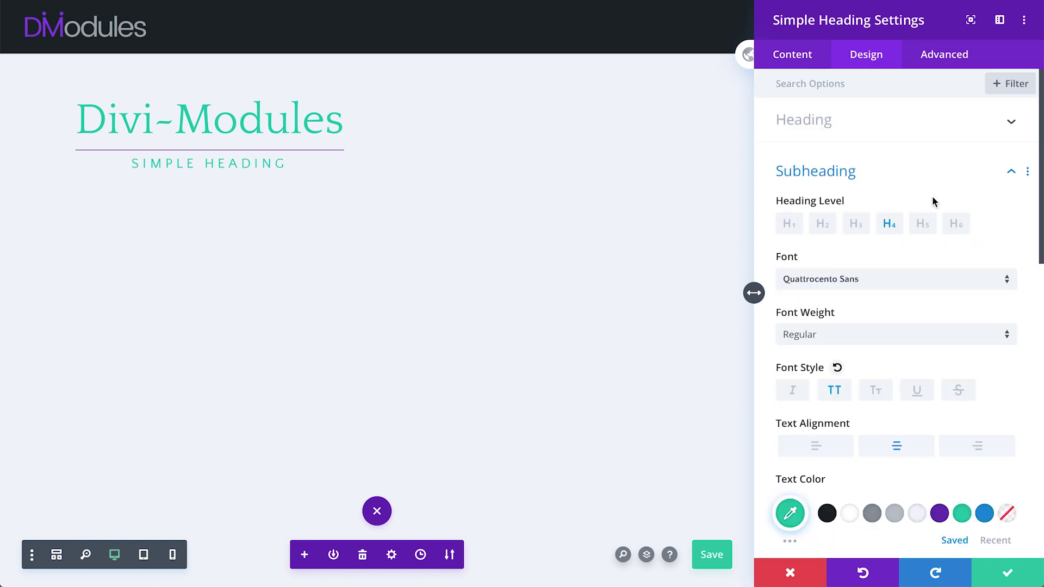
{"action": "left_click", "coordinate": [885, 179]}
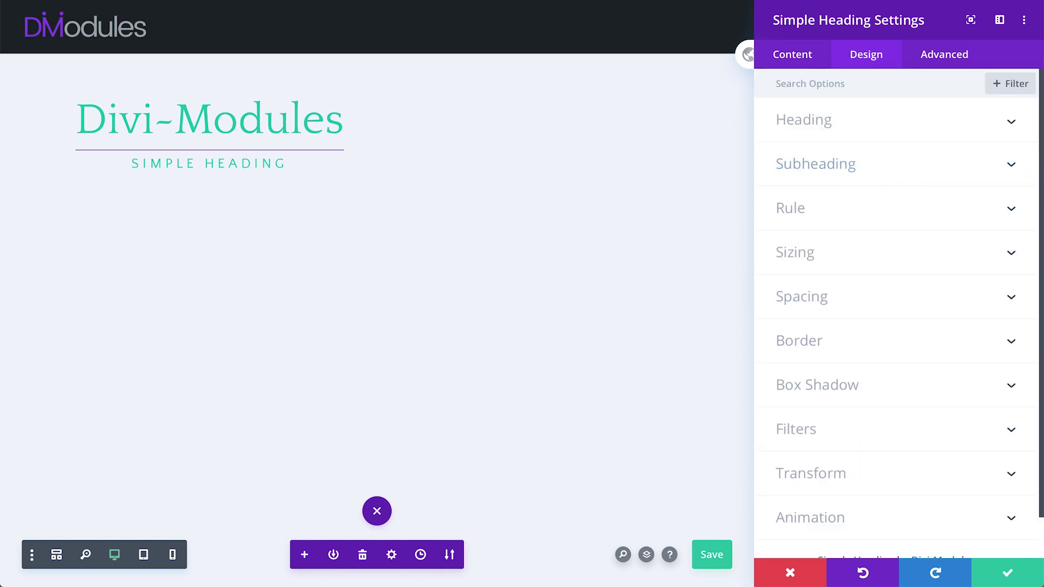
Make the rule a solid grey line 2px wide
{"action": "left_click", "coordinate": [841, 207]}
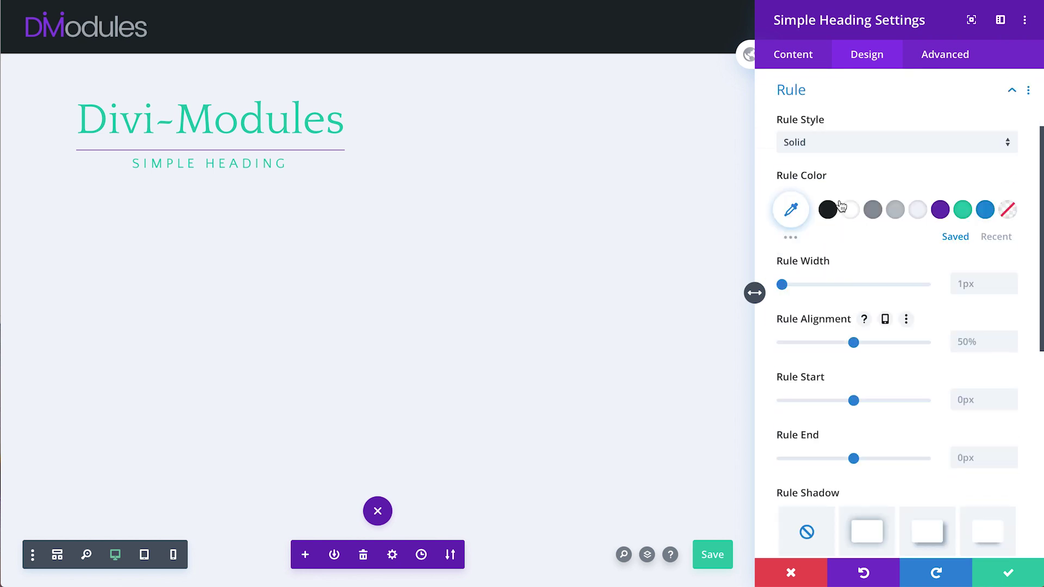
{"action": "left_click", "coordinate": [824, 150]}
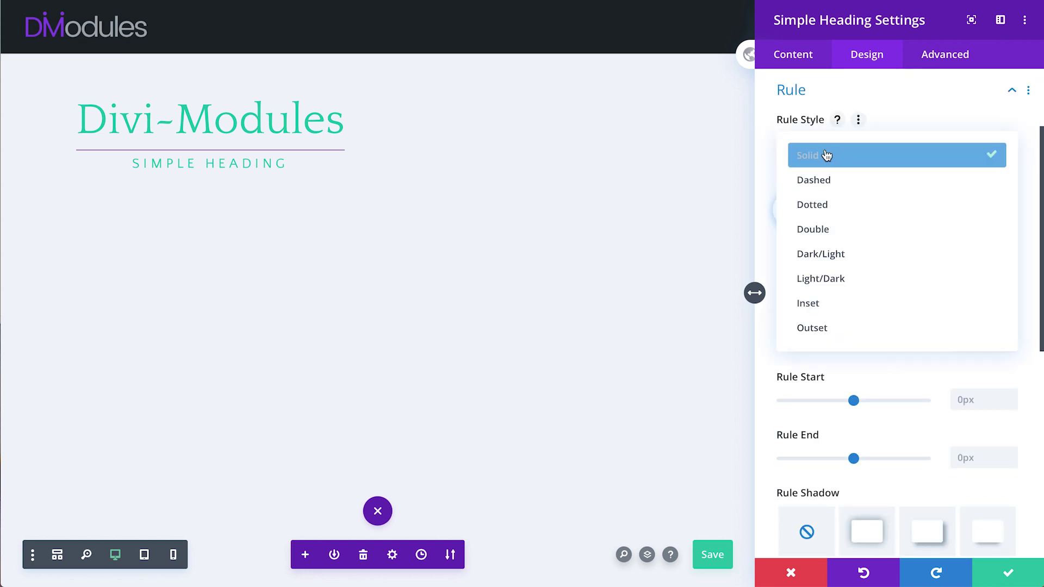
{"action": "left_click", "coordinate": [817, 180]}
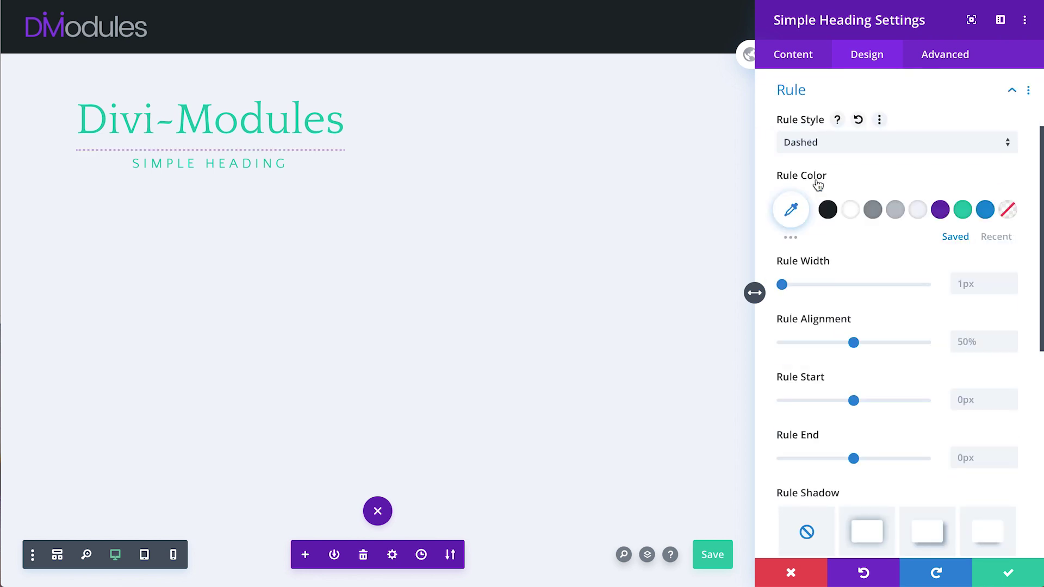
{"action": "left_click", "coordinate": [858, 120]}
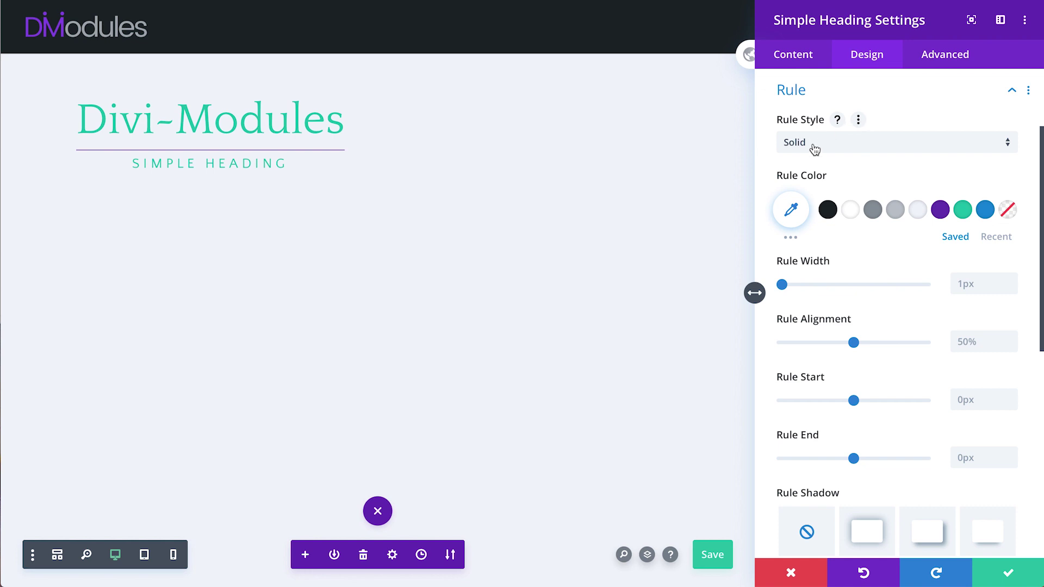
{"action": "left_click", "coordinate": [897, 210]}
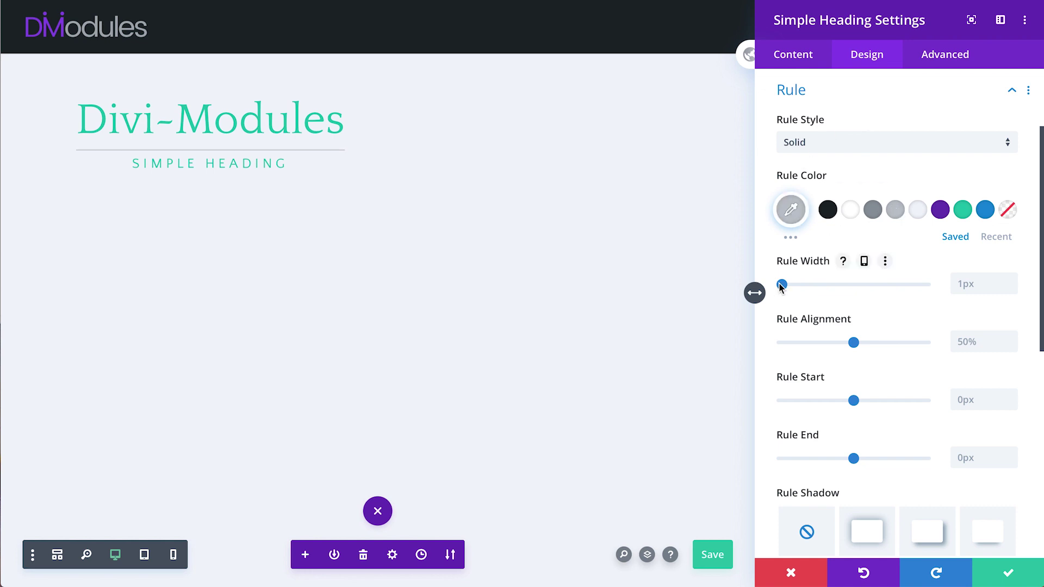
{"action": "left_click_drag", "start_coordinate": [782, 285], "coordinate": [806, 286]}
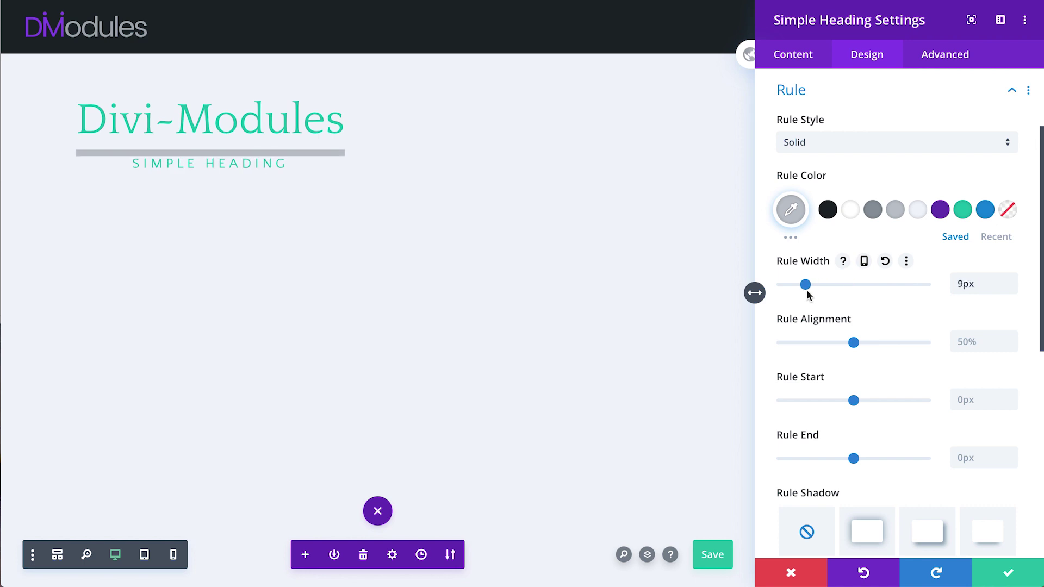
{"action": "double_click", "coordinate": [962, 285]}
{"action": "type", "text": "2"}
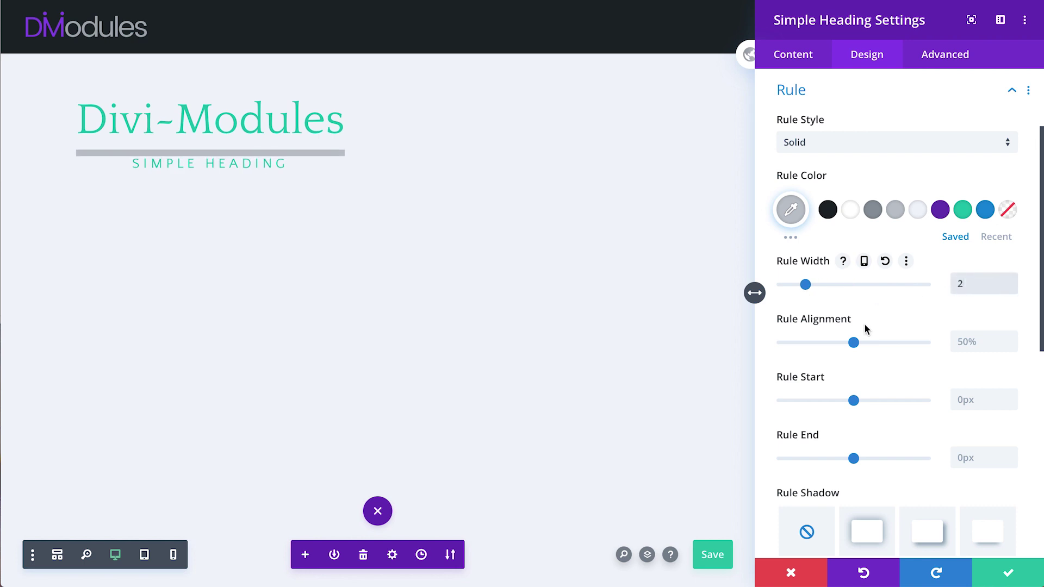
Position the rule at 27% alignment, starting 78px and ending 83px, with no shadow
{"action": "left_click_drag", "start_coordinate": [851, 346], "coordinate": [820, 364]}
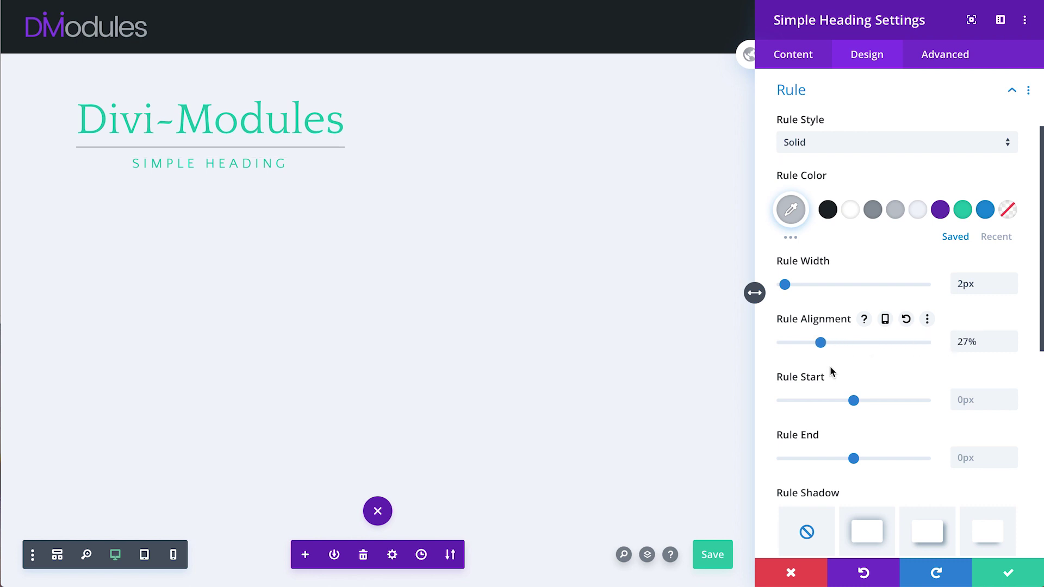
{"action": "scroll", "coordinate": [792, 183], "scroll_direction": "down", "scroll_amount": 4}
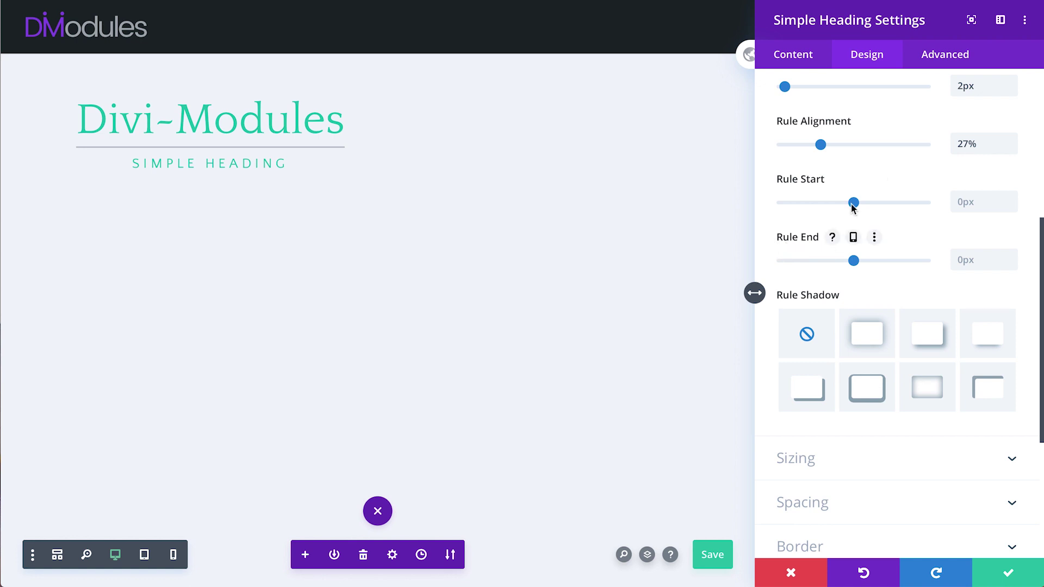
{"action": "left_click_drag", "start_coordinate": [854, 203], "coordinate": [792, 202]}
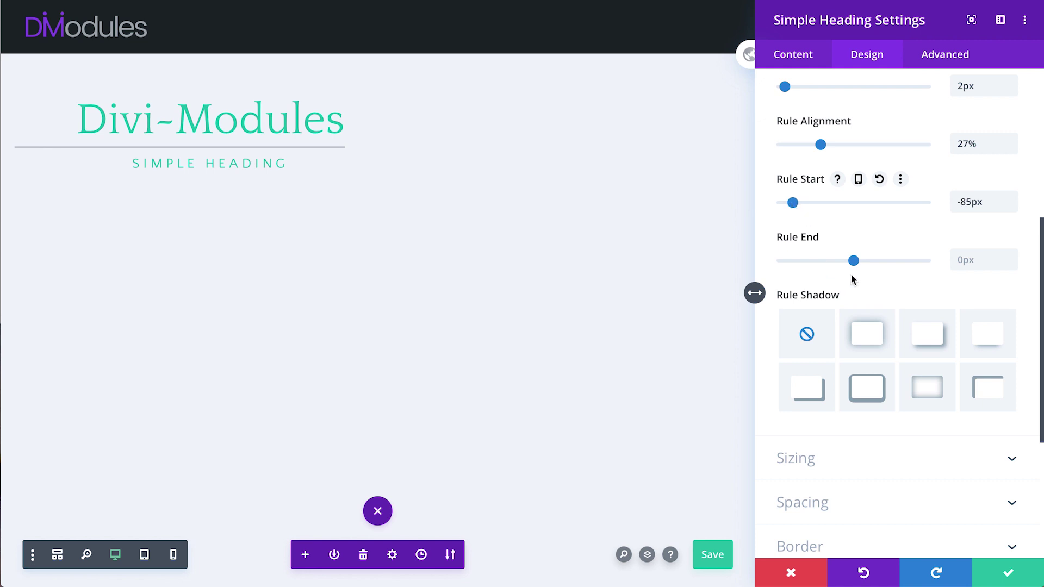
{"action": "left_click_drag", "start_coordinate": [852, 263], "coordinate": [793, 262]}
{"action": "left_click_drag", "start_coordinate": [988, 204], "coordinate": [883, 202]}
{"action": "type", "text": "78"}
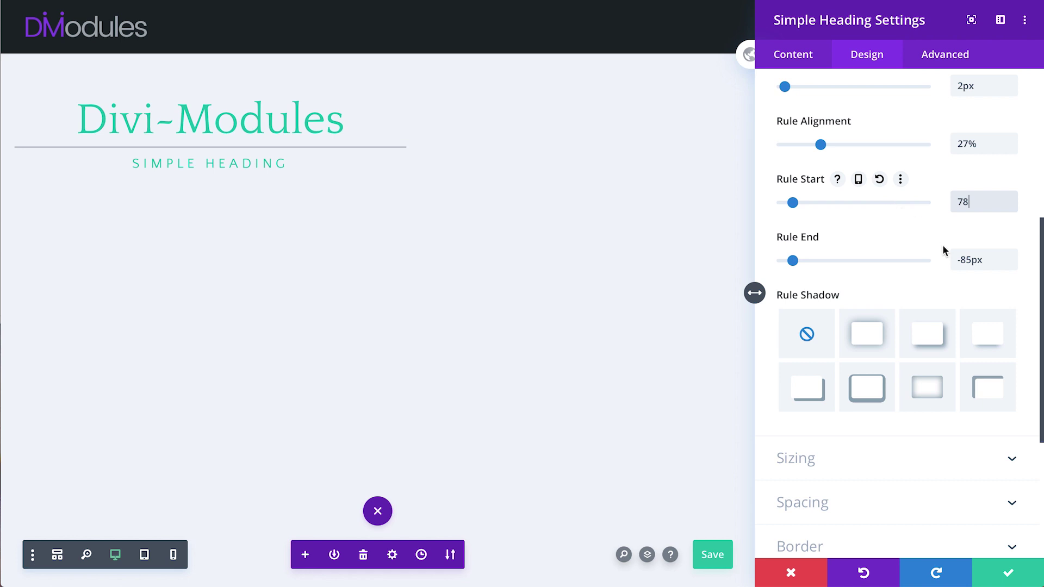
{"action": "left_click_drag", "start_coordinate": [1005, 260], "coordinate": [932, 260]}
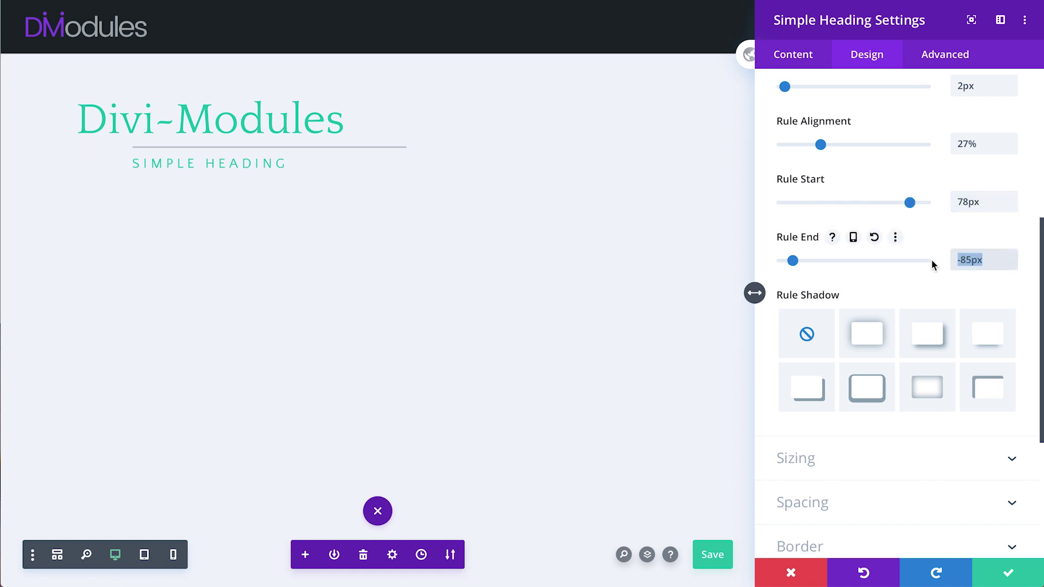
{"action": "type", "text": "83"}
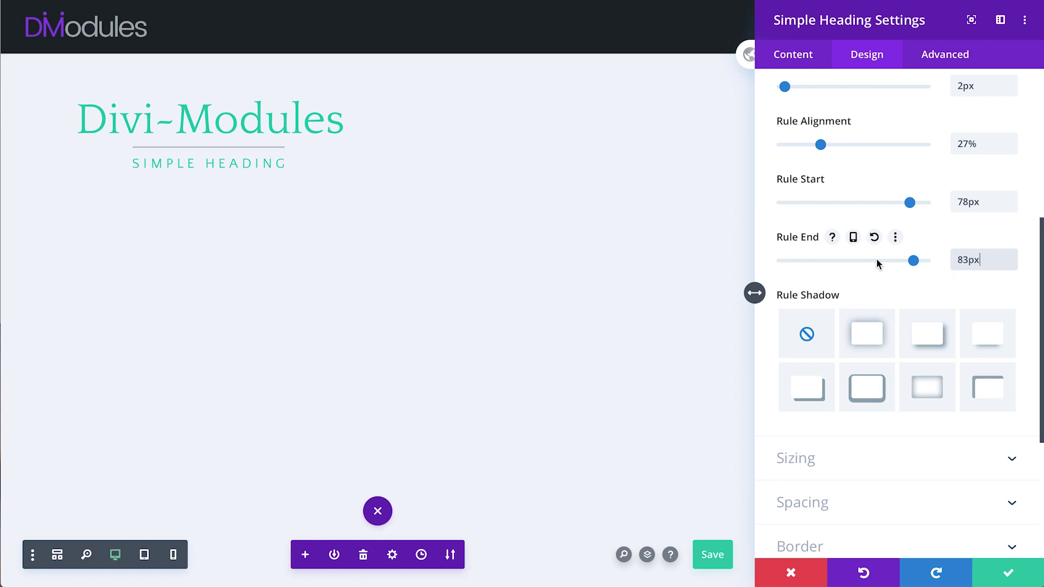
{"action": "left_click", "coordinate": [933, 340]}
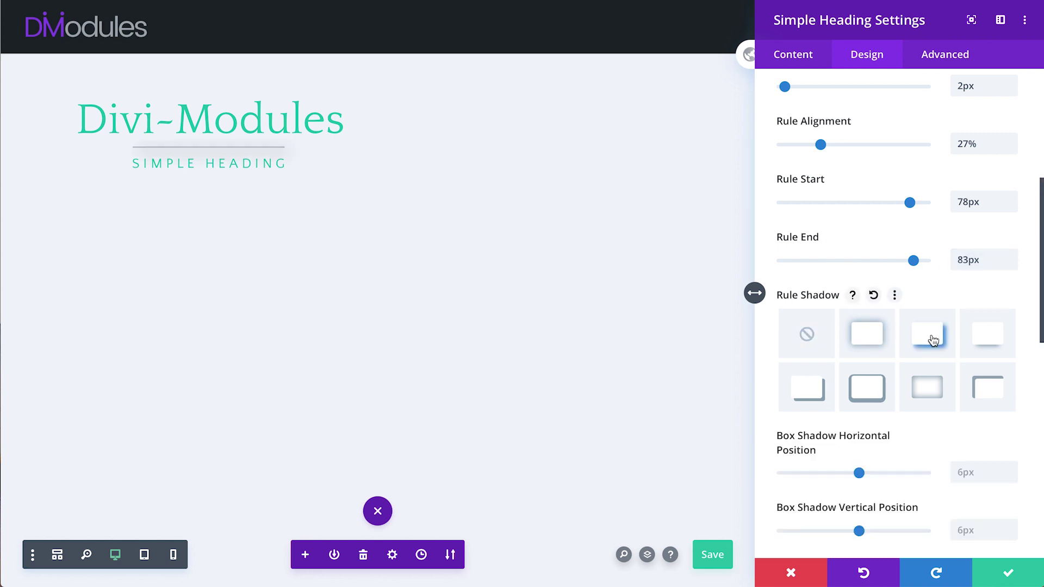
{"action": "left_click", "coordinate": [873, 294]}
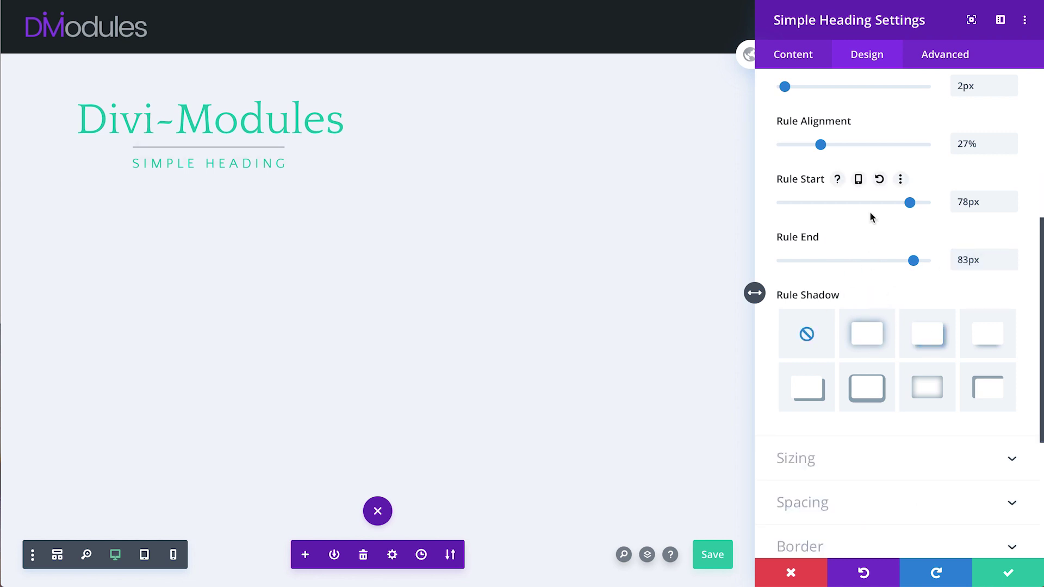
{"action": "scroll", "coordinate": [870, 216], "scroll_direction": "up", "scroll_amount": 6}
{"action": "left_click", "coordinate": [843, 215]}
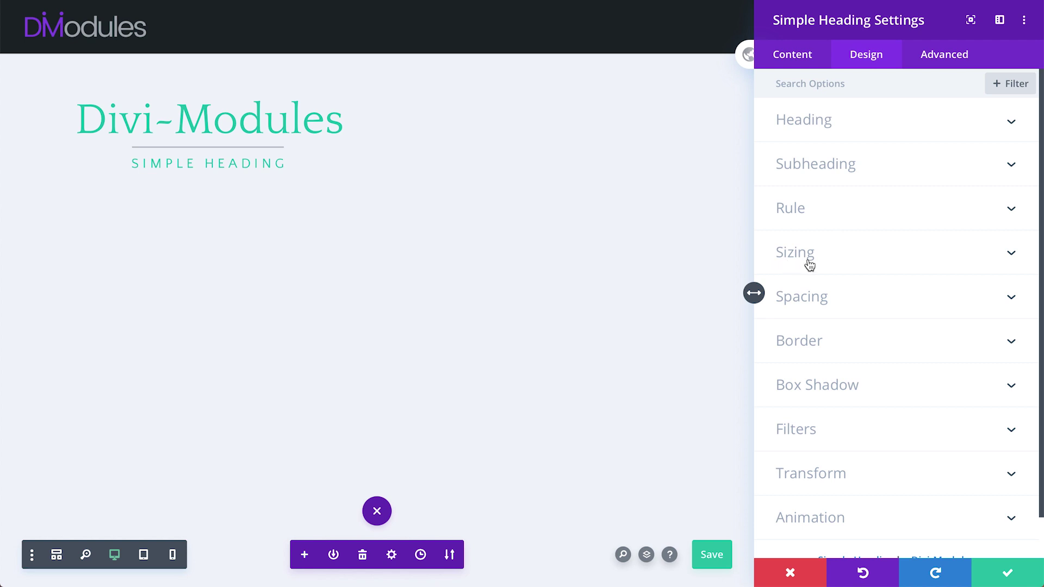
Give the Simple Heading module a purple background
{"action": "left_click", "coordinate": [809, 55]}
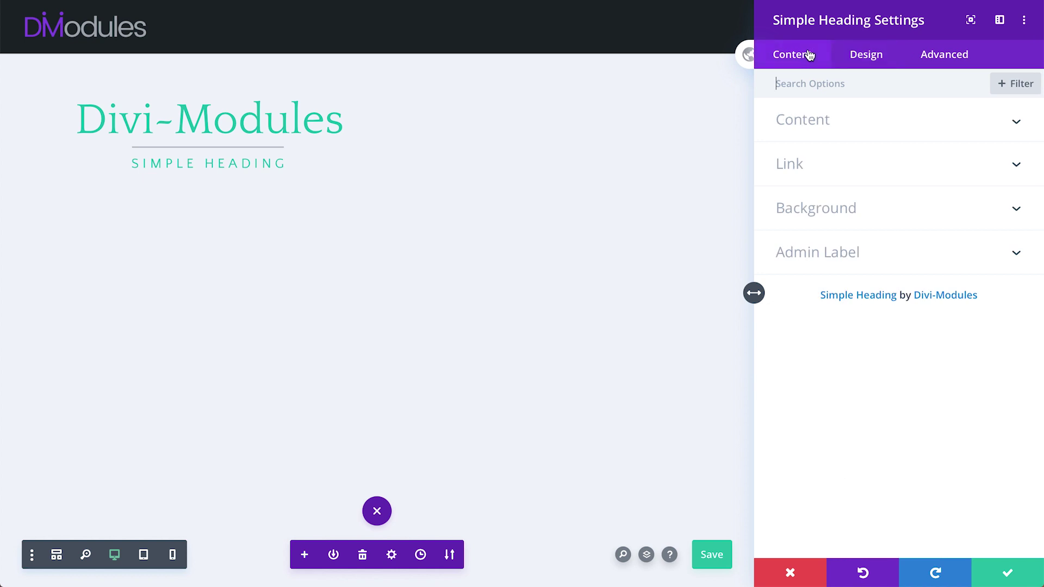
{"action": "left_click", "coordinate": [832, 212]}
{"action": "left_click", "coordinate": [936, 395]}
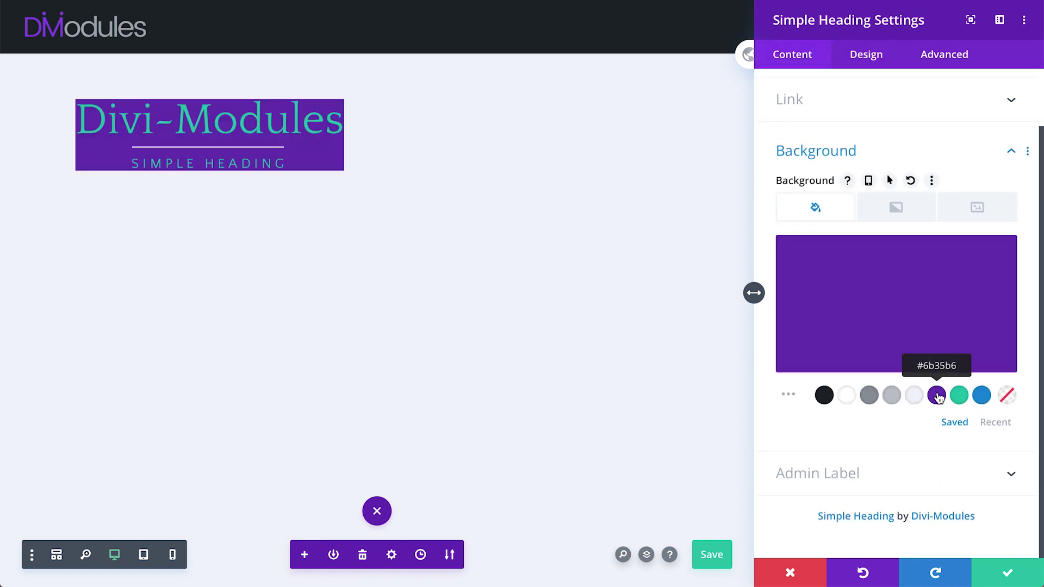
Set module padding to 25px top, 30px bottom and 35px linked left/right
{"action": "left_click", "coordinate": [865, 54]}
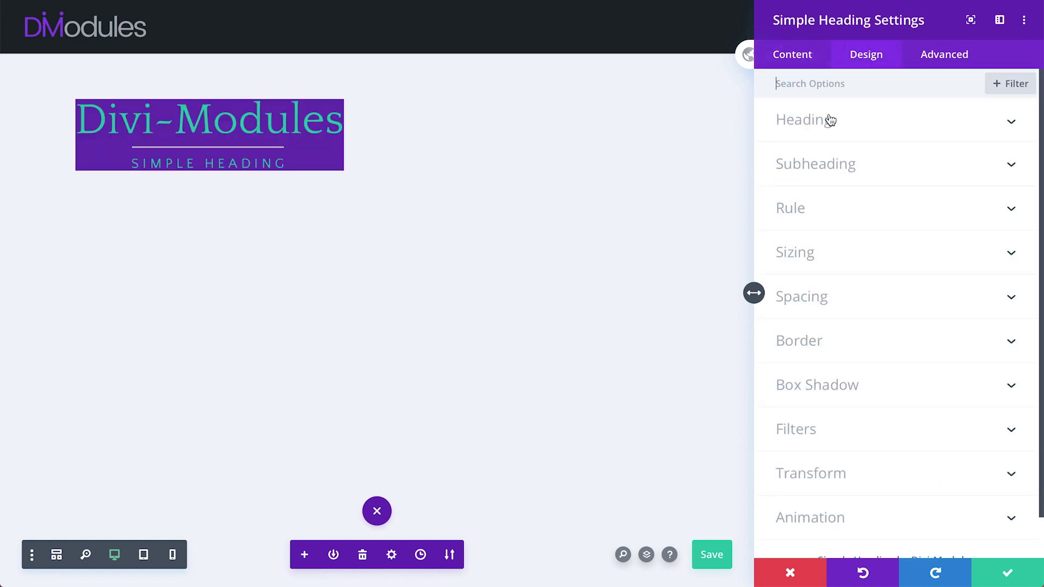
{"action": "left_click", "coordinate": [830, 297]}
{"action": "left_click", "coordinate": [799, 271]}
{"action": "type", "text": "2"}
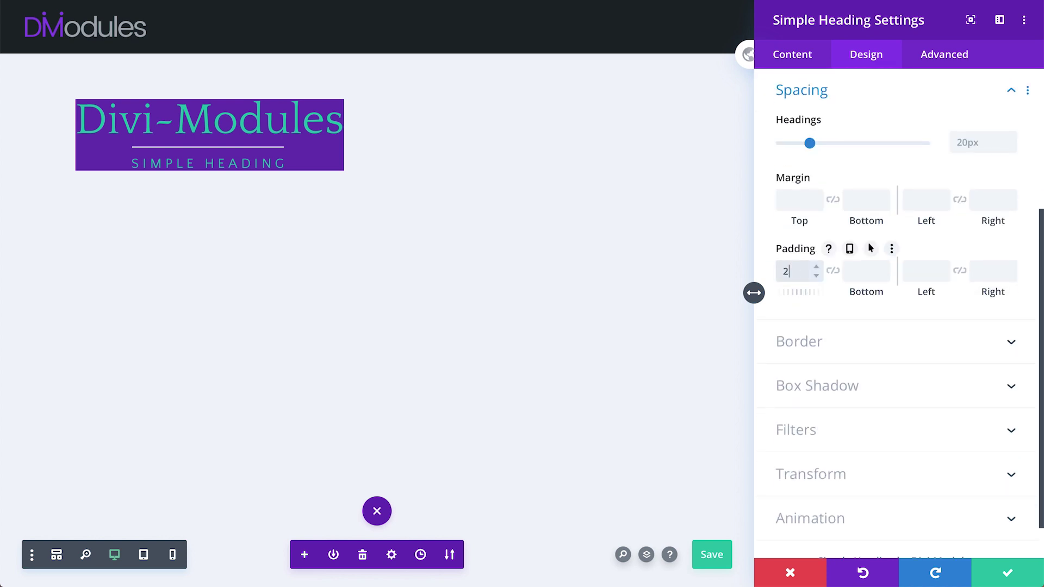
{"action": "type", "text": "5"}
{"action": "left_click", "coordinate": [856, 270]}
{"action": "type", "text": "30"}
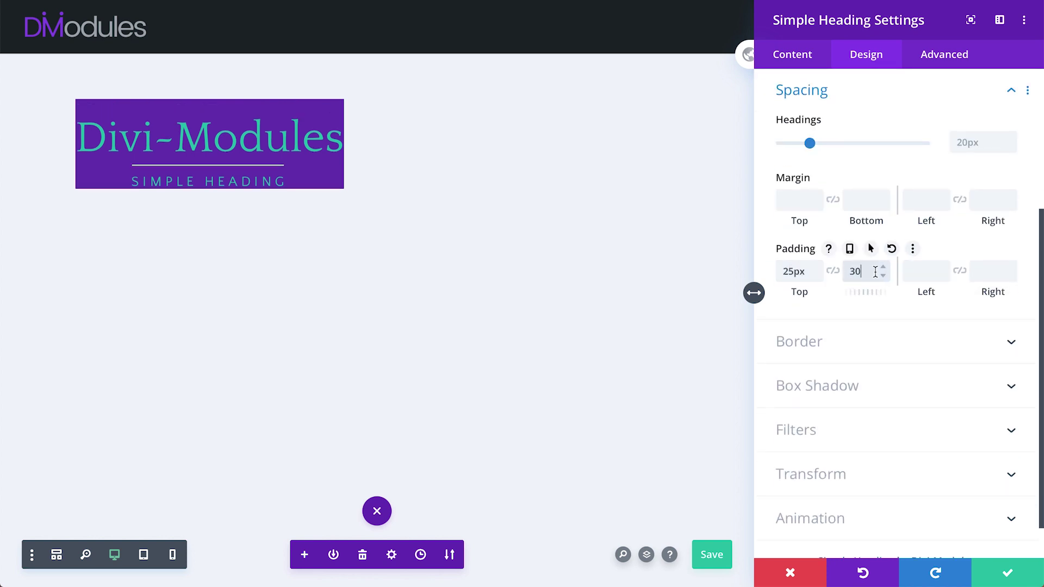
{"action": "left_click", "coordinate": [914, 271]}
{"action": "type", "text": "35"}
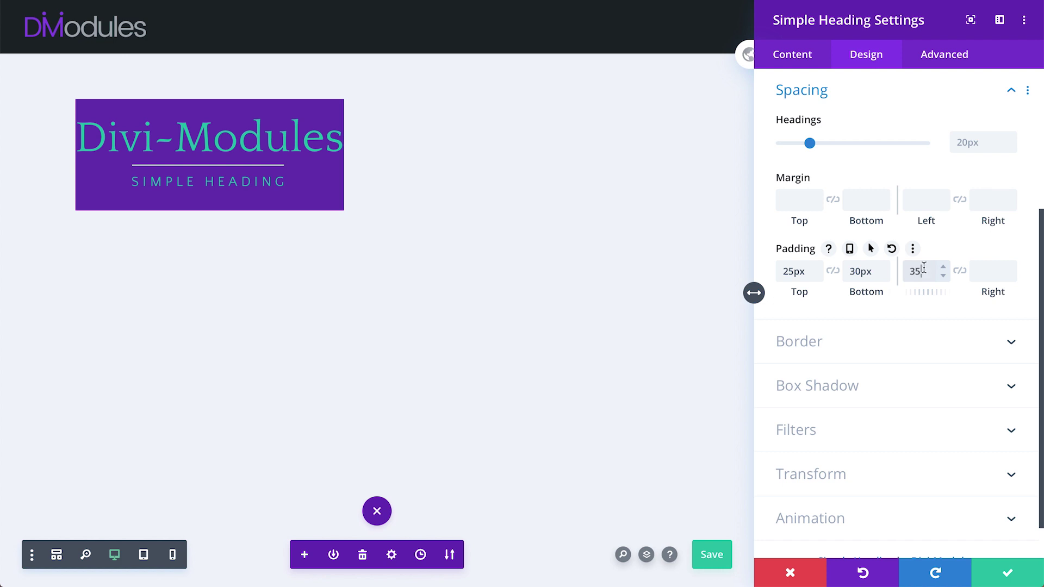
{"action": "left_click", "coordinate": [959, 270]}
{"action": "left_click", "coordinate": [829, 98]}
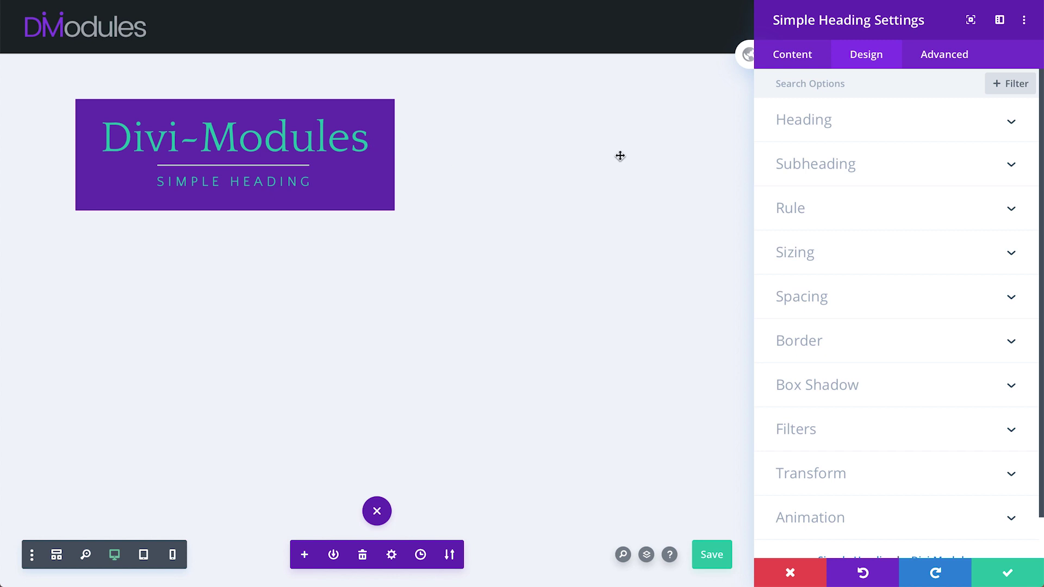
{"action": "left_click", "coordinate": [781, 56]}
{"action": "left_click", "coordinate": [805, 120]}
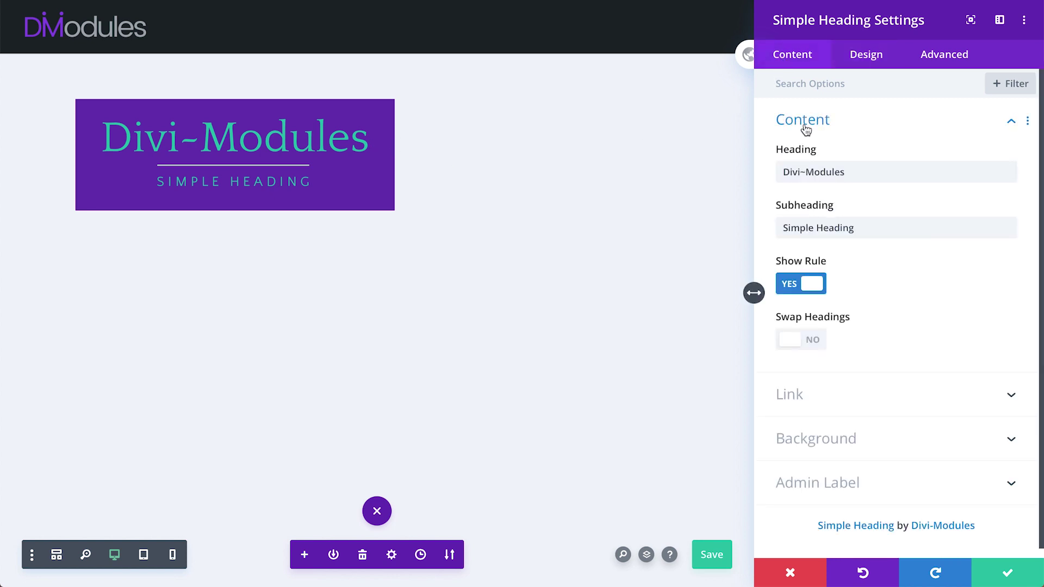
{"action": "left_click", "coordinate": [852, 171]}
{"action": "type", "text": "xx"}
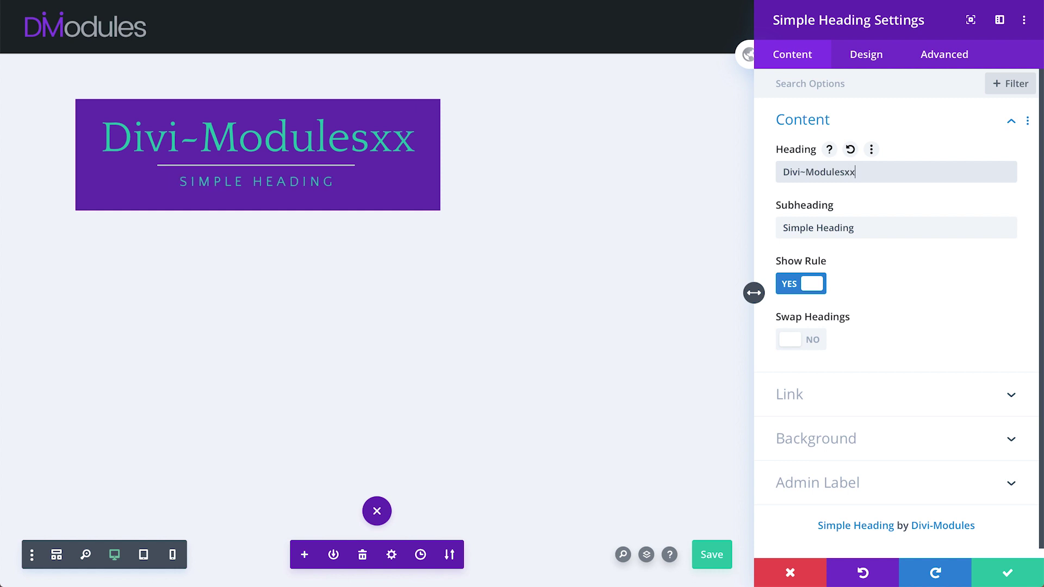
{"action": "type", "text": "xx"}
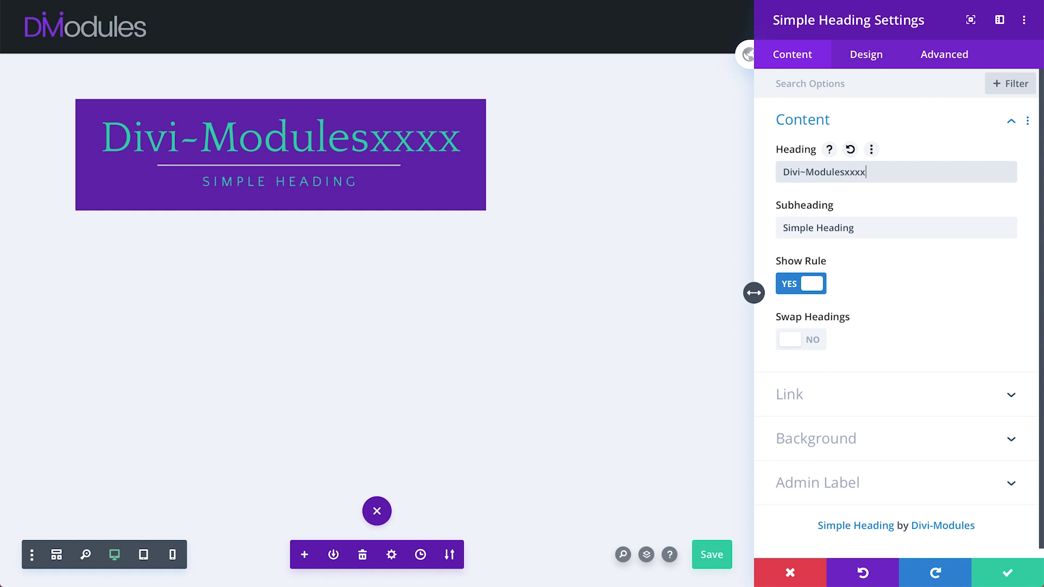
{"action": "key", "text": "BackSpace"}
{"action": "key", "text": "BackSpace"}
{"action": "key", "text": "BackSpace"}
{"action": "key", "text": "BackSpace"}
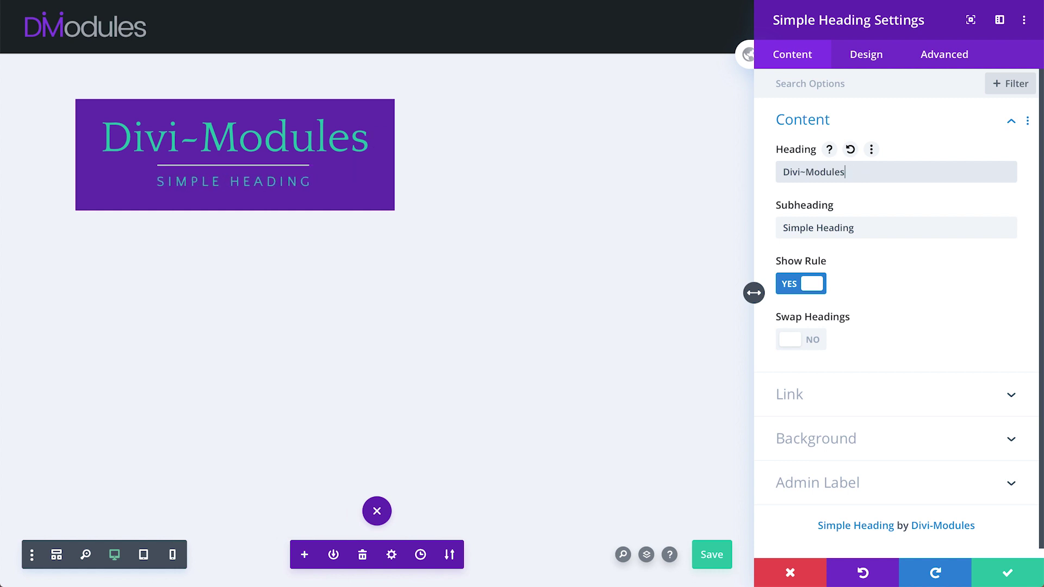
Turn Fullwidth off and set Module Alignment to centre so the module hugs its content
{"action": "left_click", "coordinate": [894, 54]}
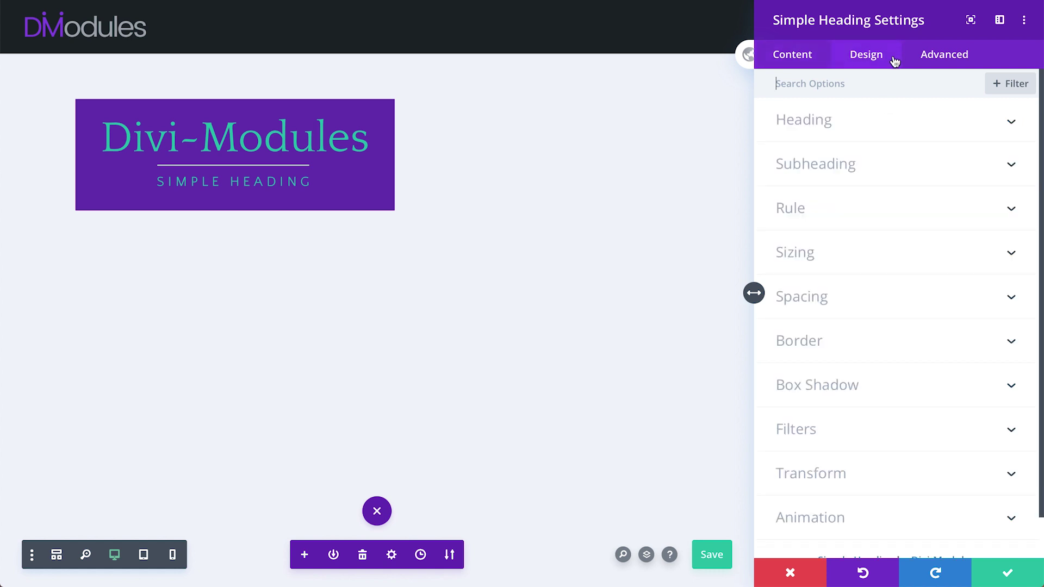
{"action": "left_click", "coordinate": [827, 260]}
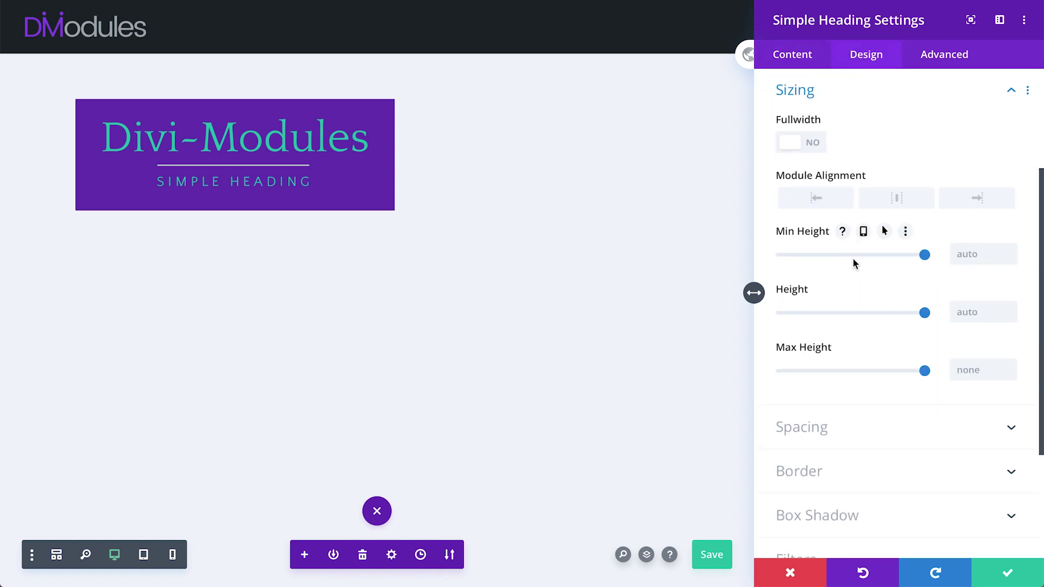
{"action": "left_click", "coordinate": [811, 145]}
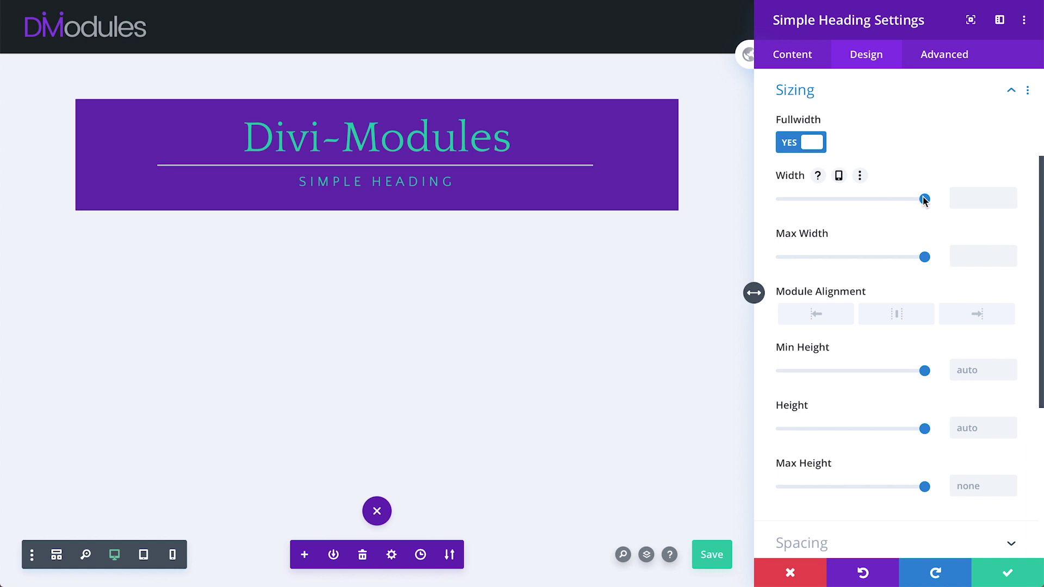
{"action": "mouse_move", "coordinate": [924, 200]}
{"action": "left_mouse_down"}
{"action": "mouse_move", "coordinate": [902, 201]}
{"action": "mouse_move", "coordinate": [931, 202]}
{"action": "left_mouse_up"}
{"action": "left_click", "coordinate": [809, 143]}
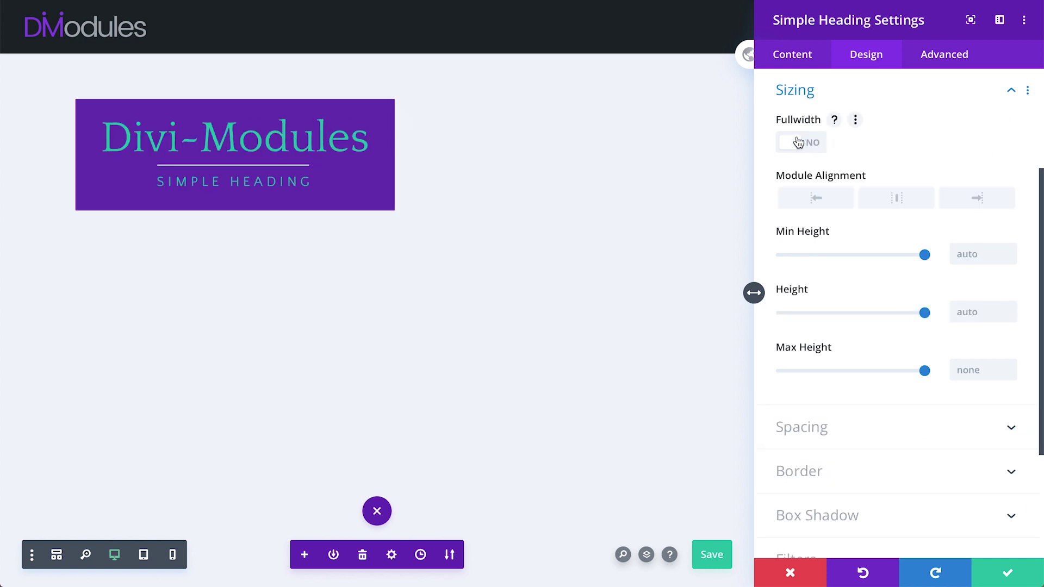
{"action": "left_click", "coordinate": [898, 204]}
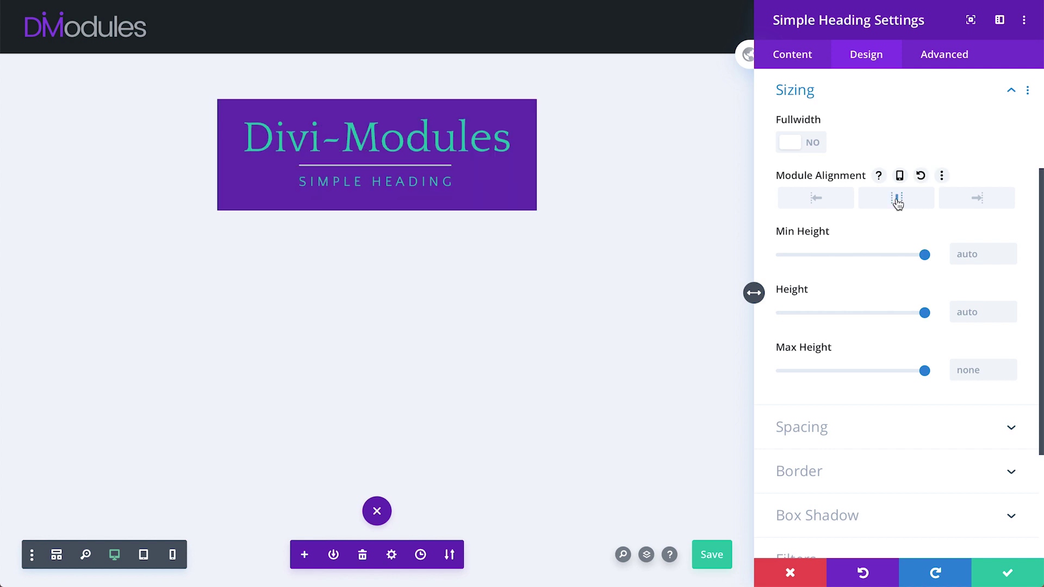
{"action": "left_click", "coordinate": [809, 87]}
{"action": "scroll", "coordinate": [809, 88], "scroll_direction": "up", "scroll_amount": 2}
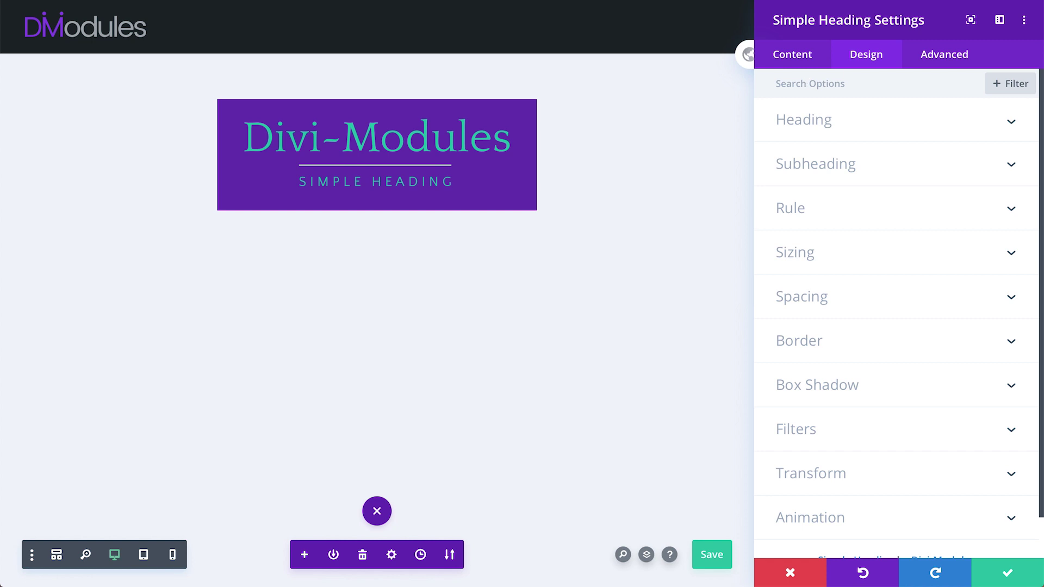
{"action": "left_click", "coordinate": [842, 297]}
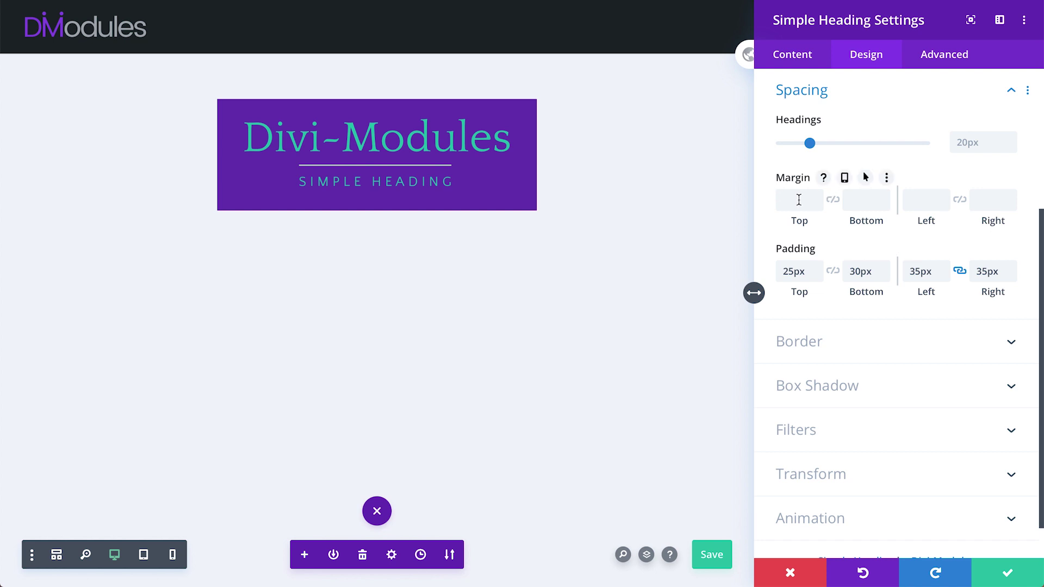
{"action": "mouse_move", "coordinate": [830, 249]}
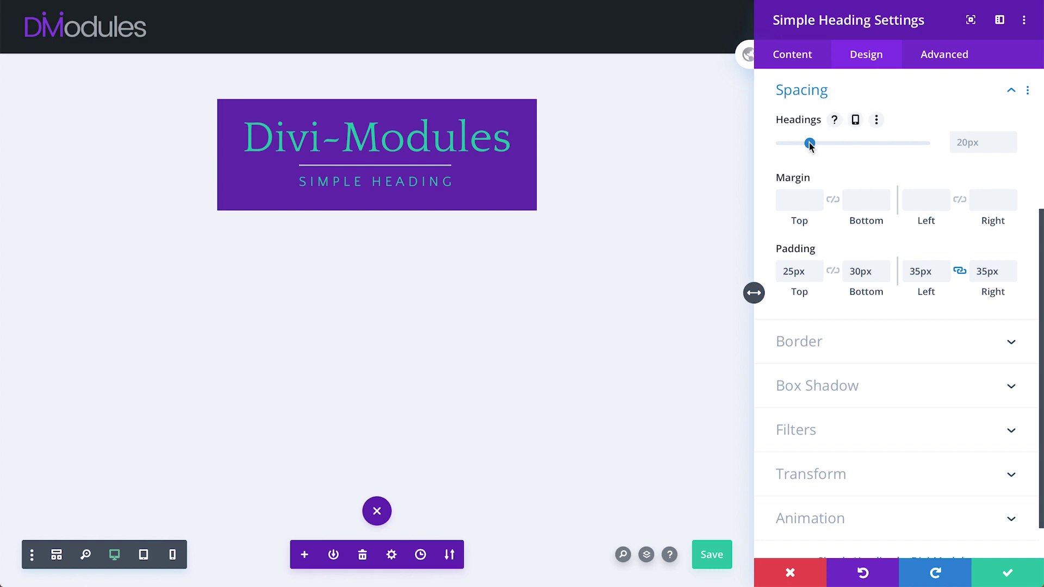
{"action": "left_click_drag", "start_coordinate": [809, 145], "coordinate": [788, 154]}
{"action": "left_click", "coordinate": [879, 122]}
{"action": "left_click", "coordinate": [841, 97]}
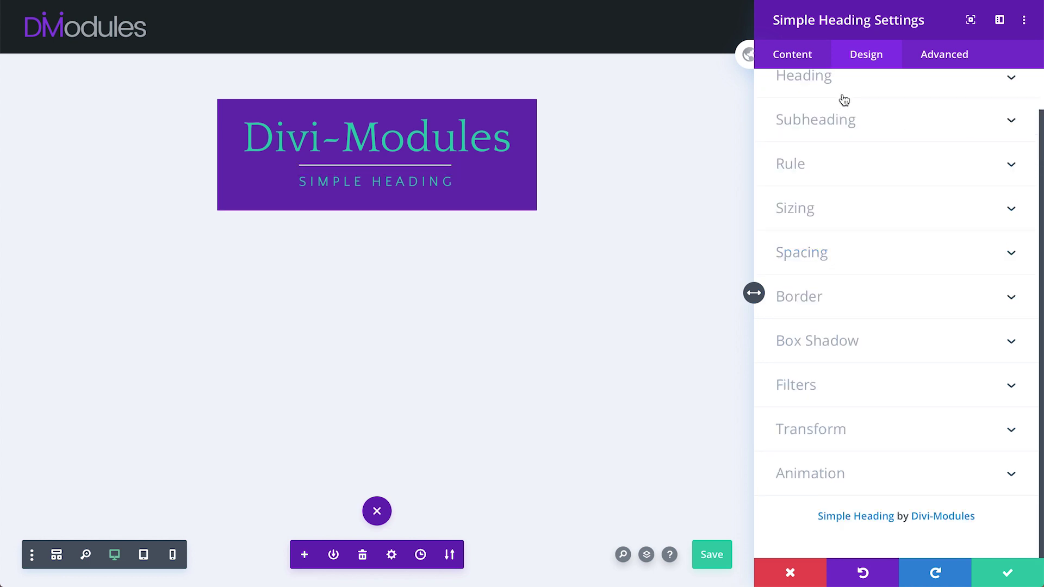
{"action": "scroll", "coordinate": [841, 96], "scroll_direction": "up", "scroll_amount": 1}
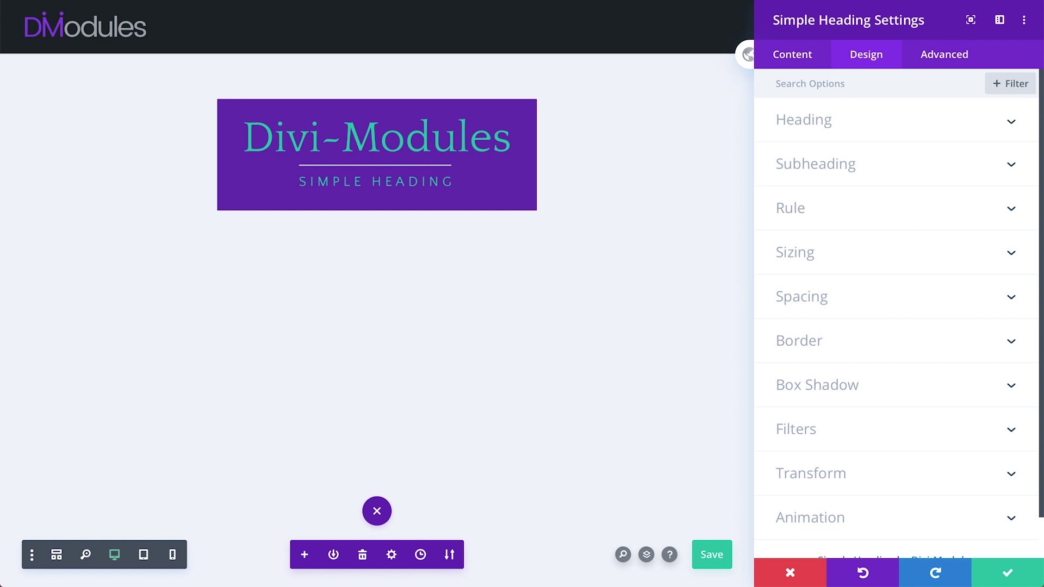
Keep square corners and give the module a 7px border in the saved green
{"action": "left_click", "coordinate": [810, 345]}
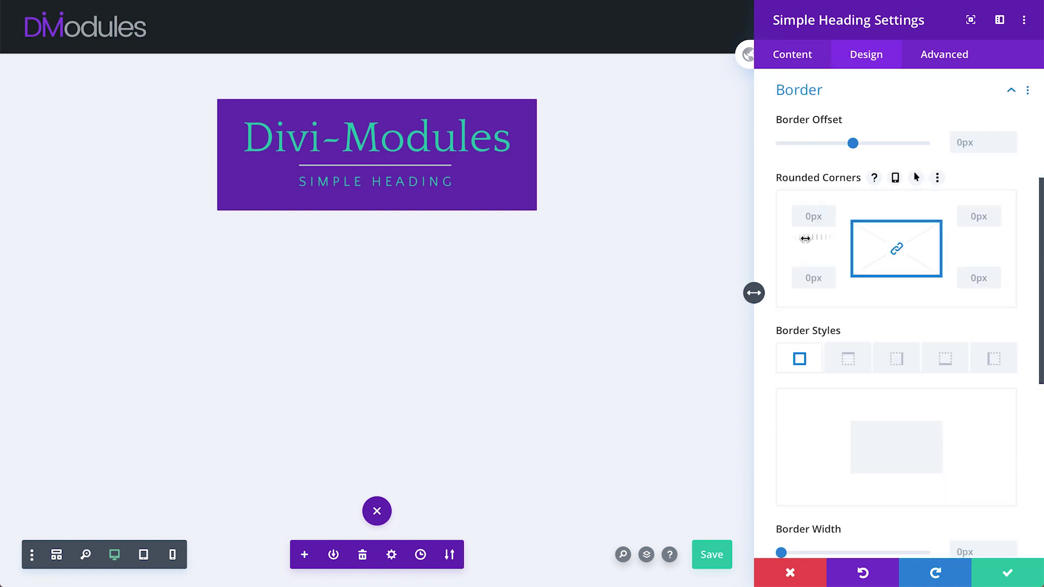
{"action": "mouse_move", "coordinate": [806, 237]}
{"action": "left_mouse_down"}
{"action": "mouse_move", "coordinate": [815, 238]}
{"action": "mouse_move", "coordinate": [806, 240]}
{"action": "left_mouse_up"}
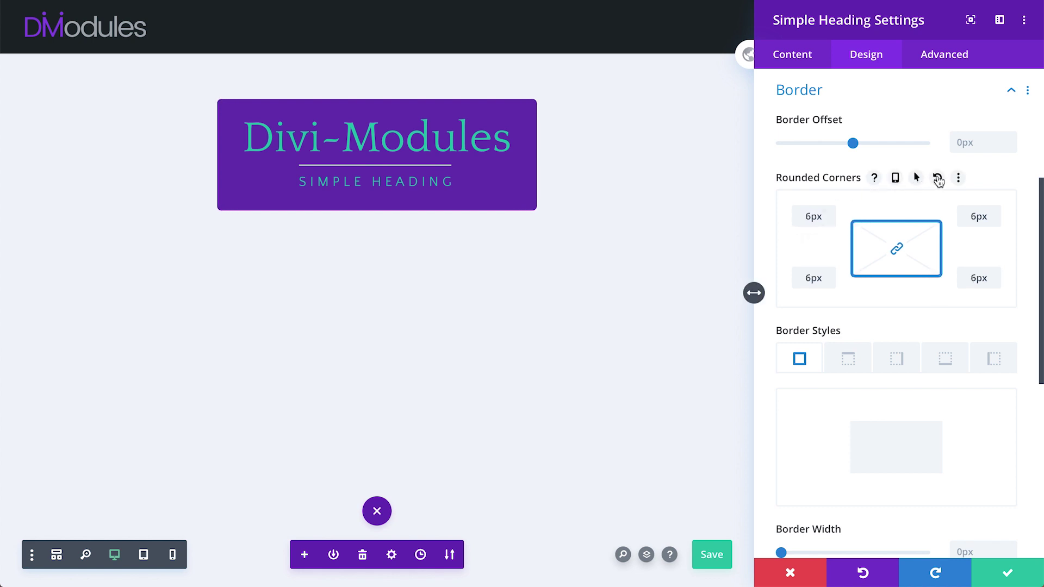
{"action": "left_click", "coordinate": [938, 179]}
{"action": "scroll", "coordinate": [829, 368], "scroll_direction": "down", "scroll_amount": 5}
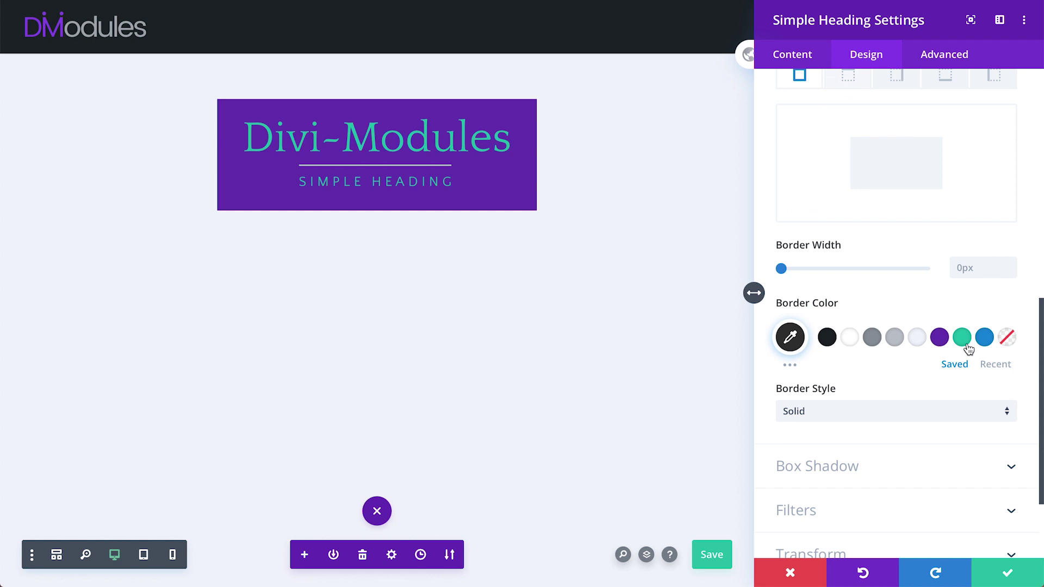
{"action": "left_click", "coordinate": [967, 346]}
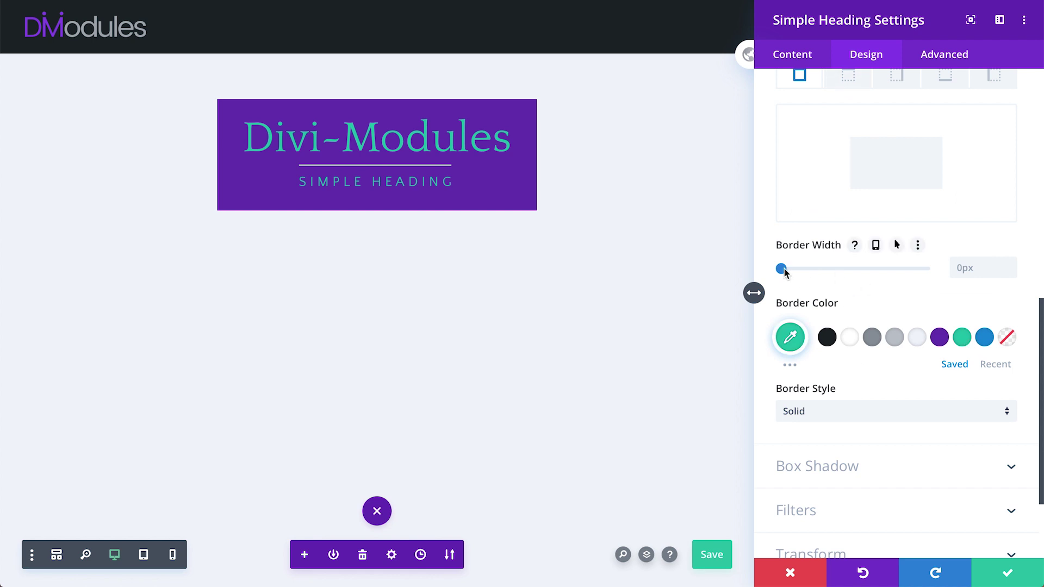
{"action": "left_click_drag", "start_coordinate": [784, 271], "coordinate": [803, 271]}
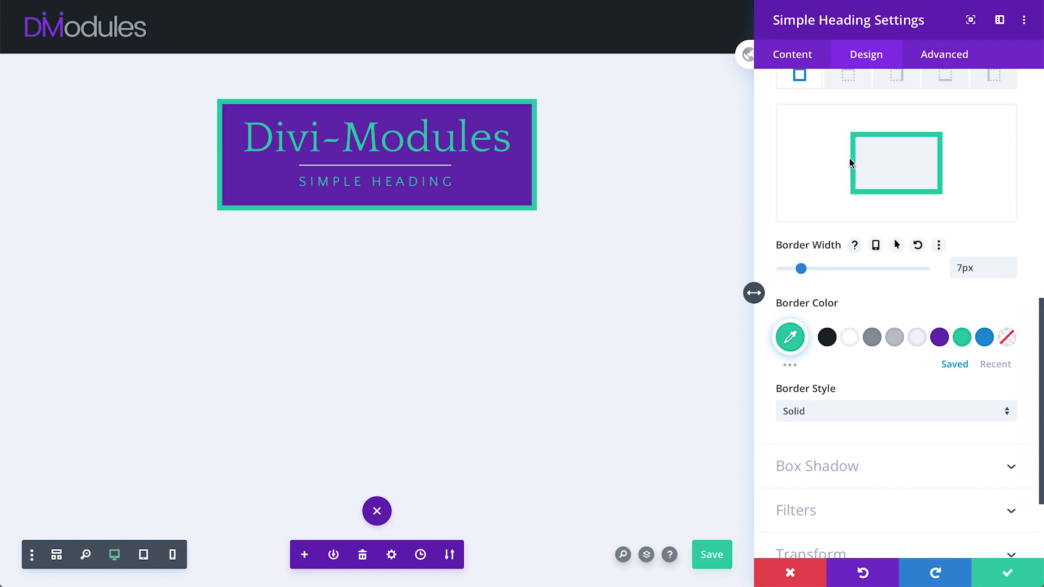
{"action": "scroll", "coordinate": [853, 124], "scroll_direction": "up", "scroll_amount": 5}
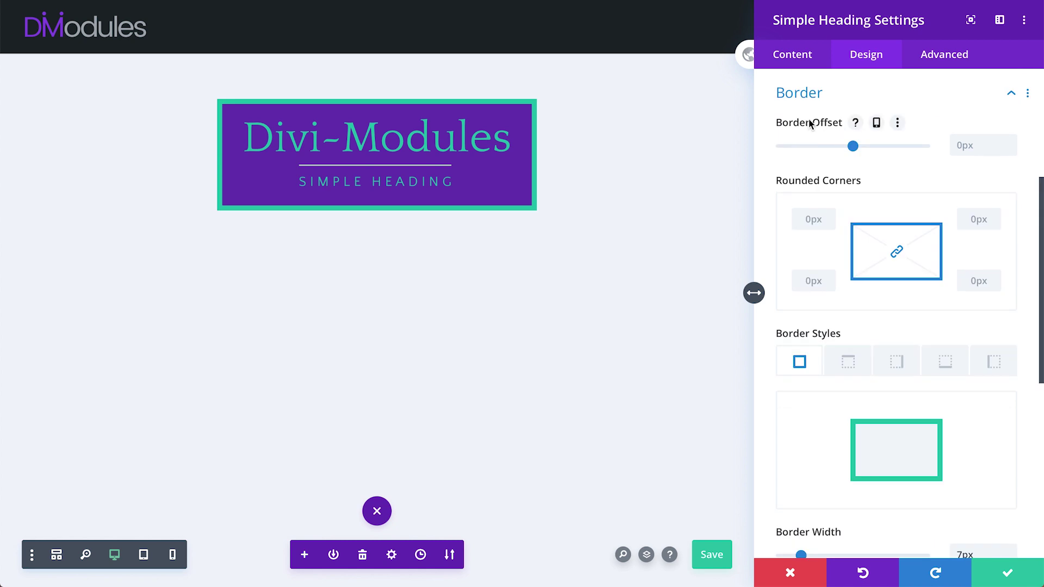
Save the page and offset the border 4px from the module edge
{"action": "key", "text": "ctrl+s"}
{"action": "mouse_move", "coordinate": [852, 147]}
{"action": "left_mouse_down"}
{"action": "mouse_move", "coordinate": [821, 157]}
{"action": "mouse_move", "coordinate": [815, 147]}
{"action": "mouse_move", "coordinate": [819, 159]}
{"action": "mouse_move", "coordinate": [884, 149]}
{"action": "mouse_move", "coordinate": [859, 156]}
{"action": "left_mouse_up"}
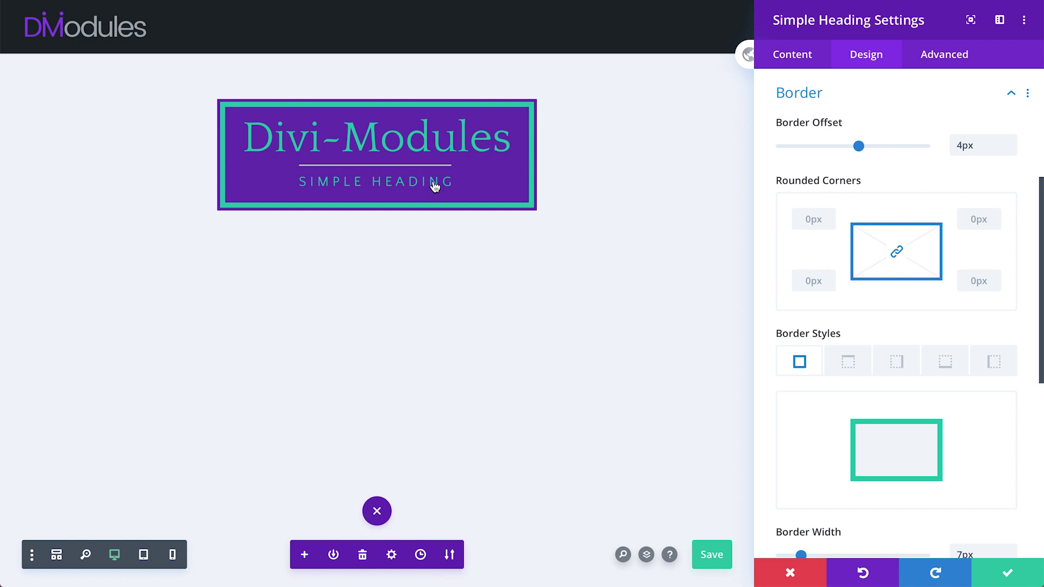
{"action": "left_click", "coordinate": [805, 102]}
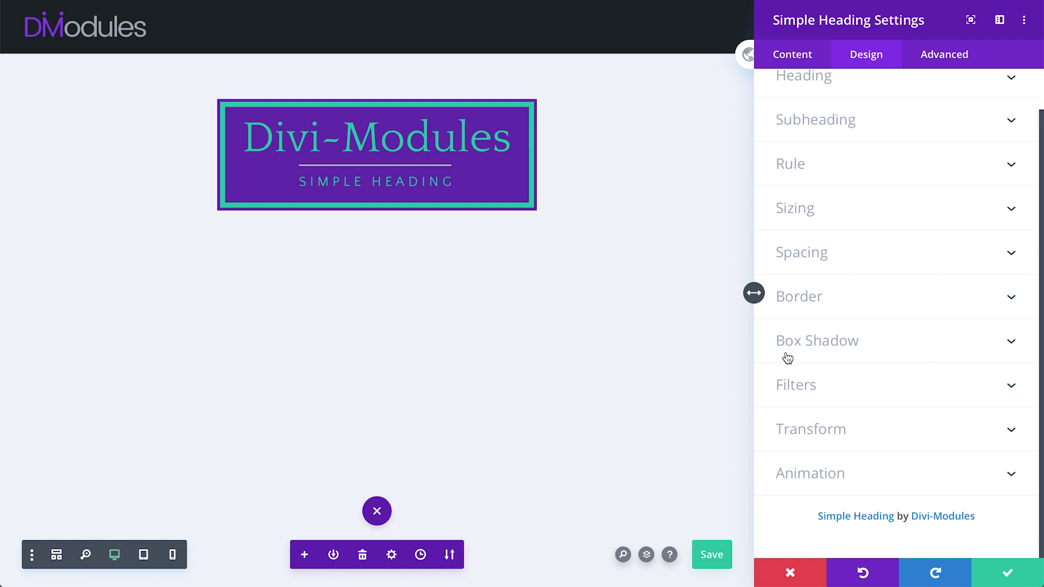
Glance at the Advanced settings, then save and close the Simple Heading settings
{"action": "left_click", "coordinate": [942, 65]}
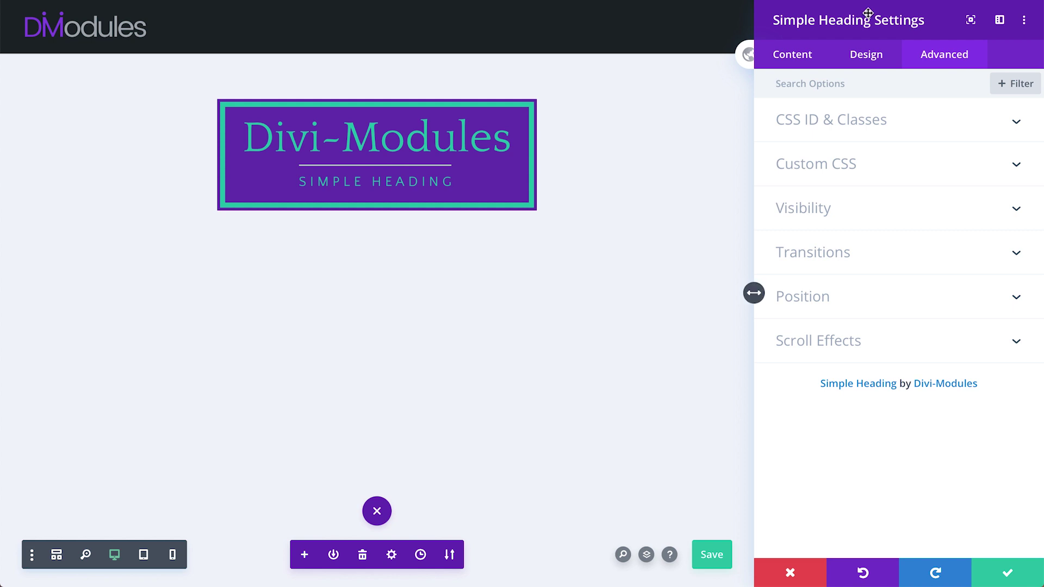
{"action": "left_click", "coordinate": [994, 573]}
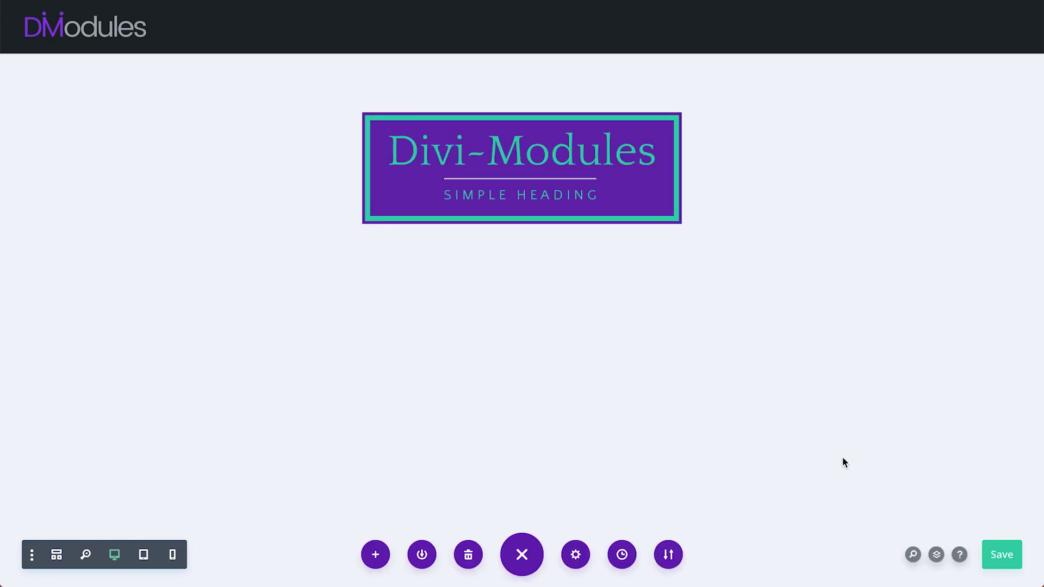